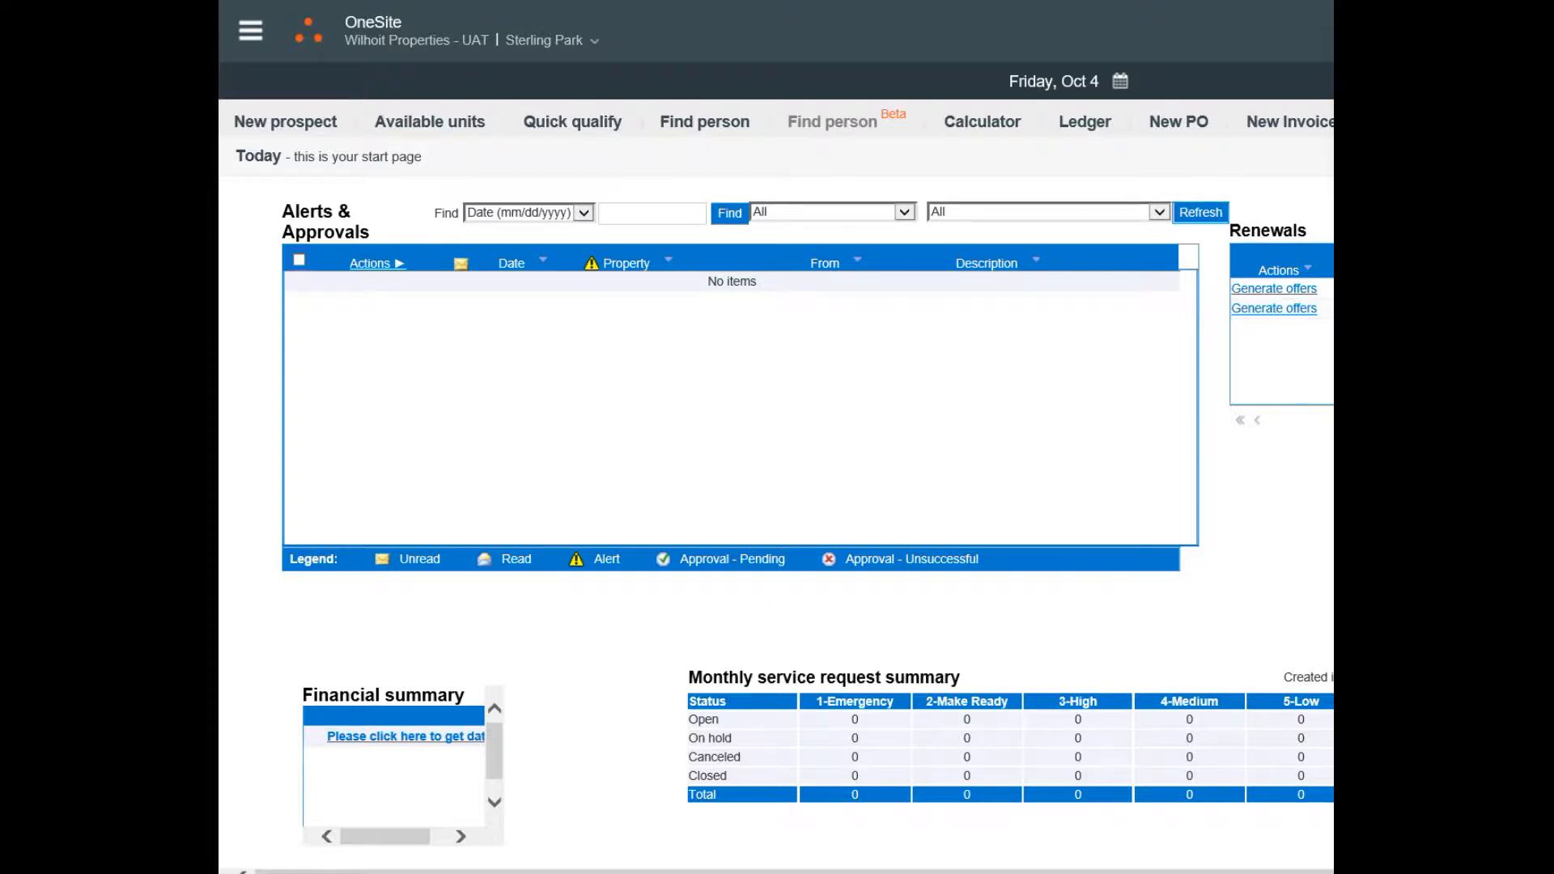
Search residents by name for "tes" and open the current resident's record in unit 2-207.
left_click(250, 30)
left_click(314, 264)
left_click(410, 194)
left_click(435, 165)
left_click(540, 193)
type("tes")
left_click(639, 194)
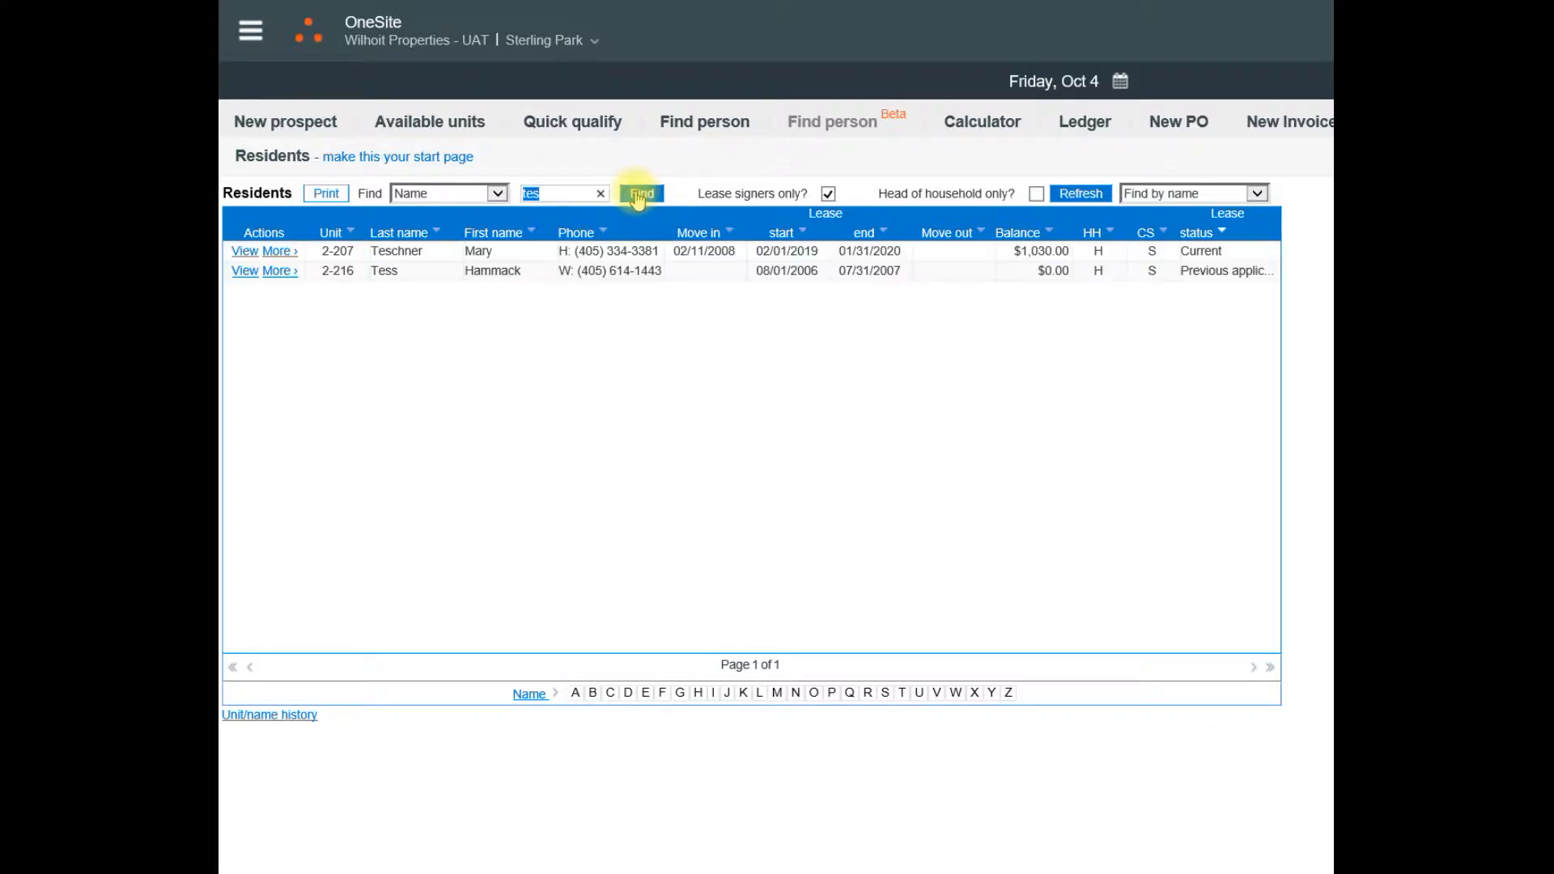
left_click(243, 251)
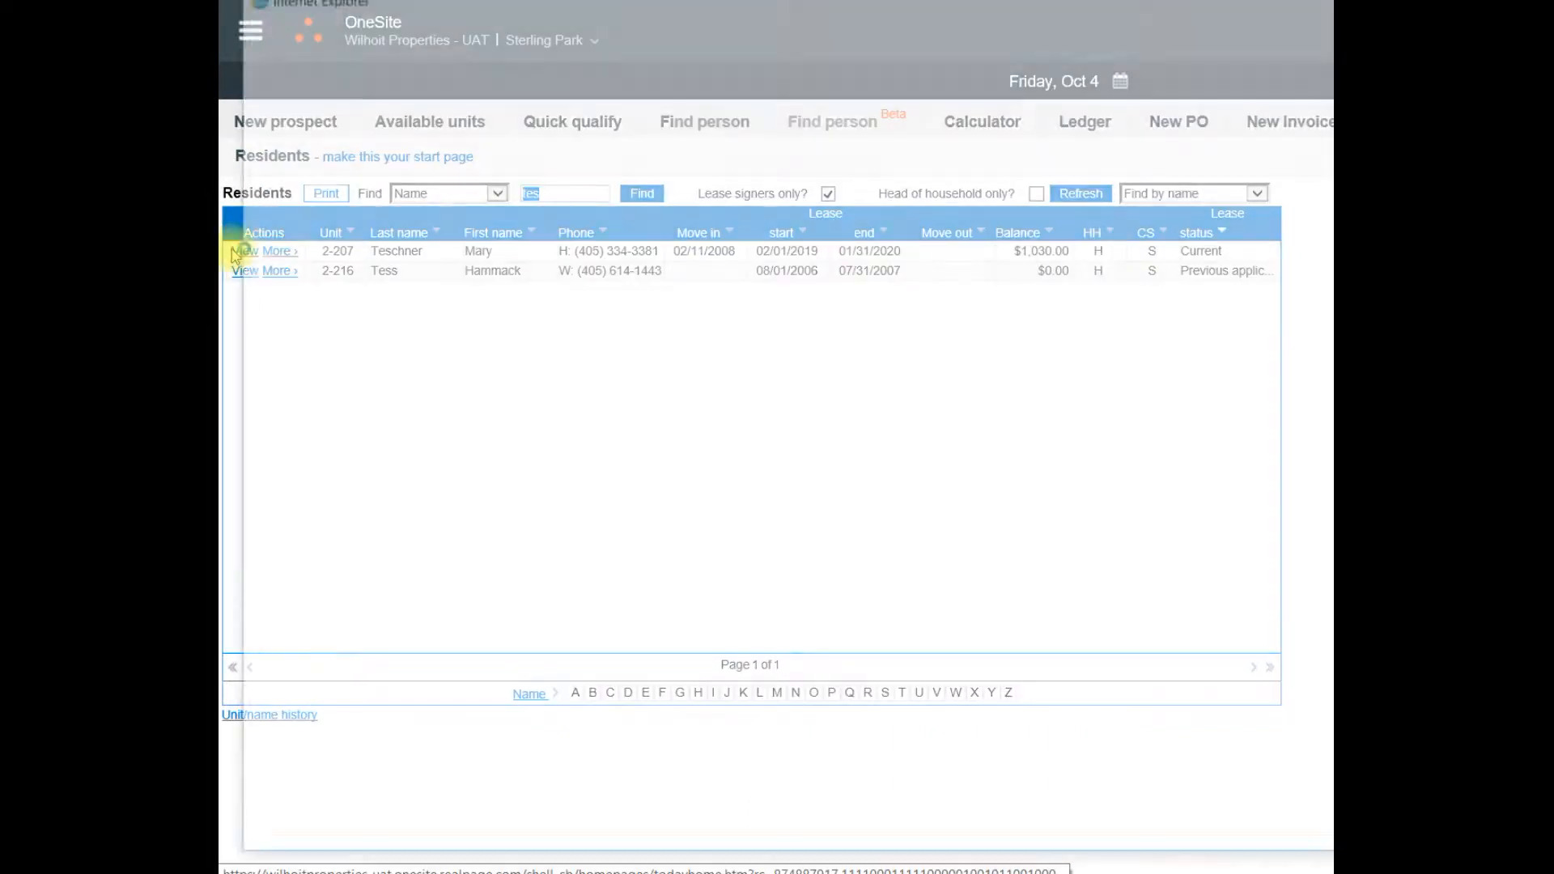
left_click(645, 102)
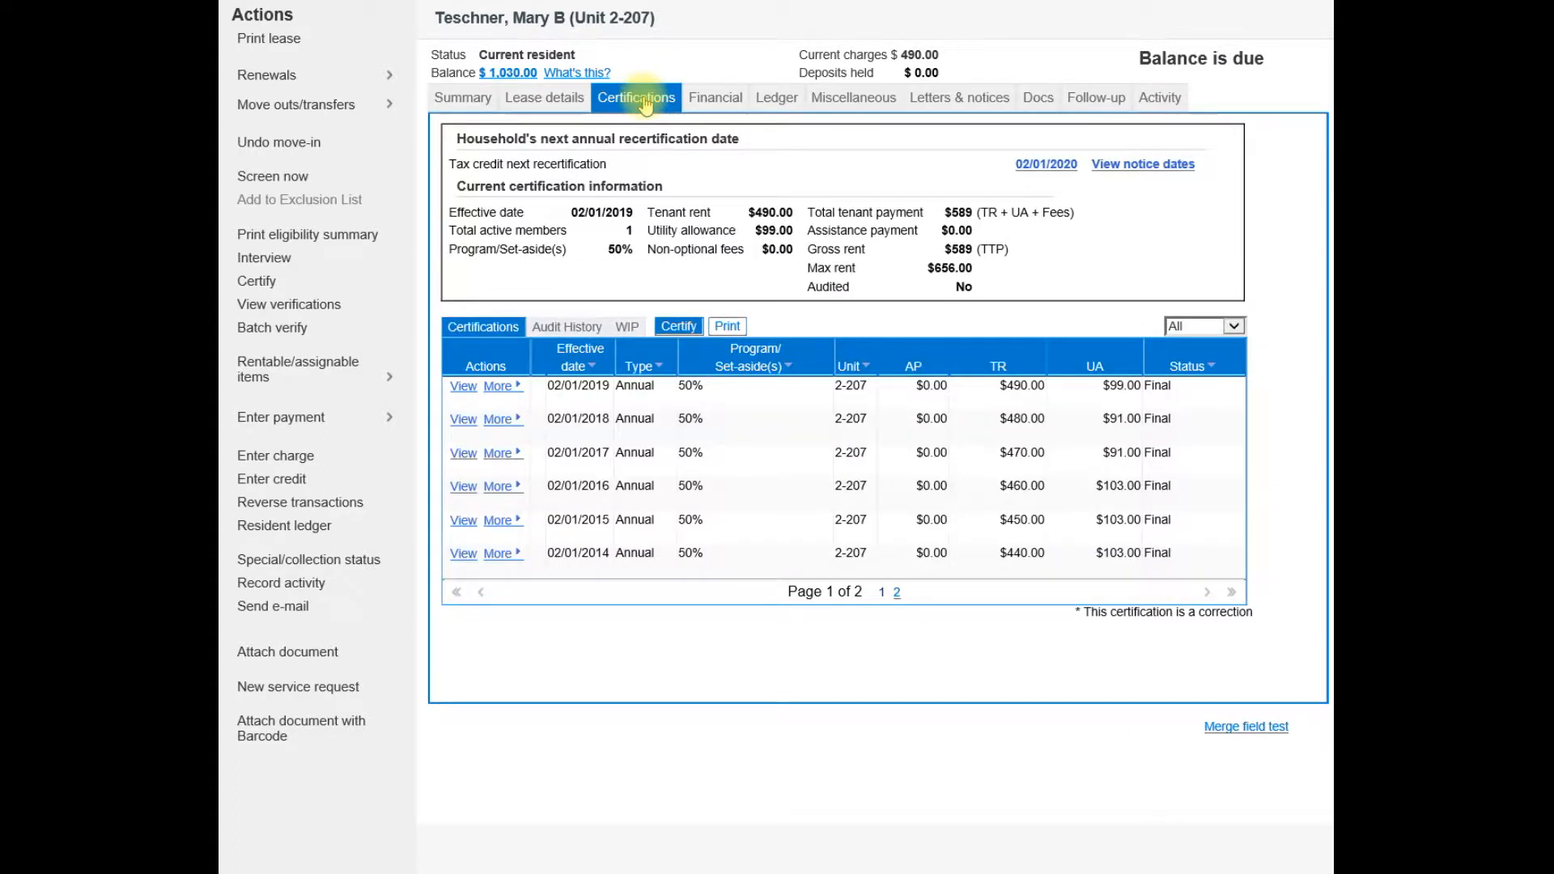
left_click(680, 330)
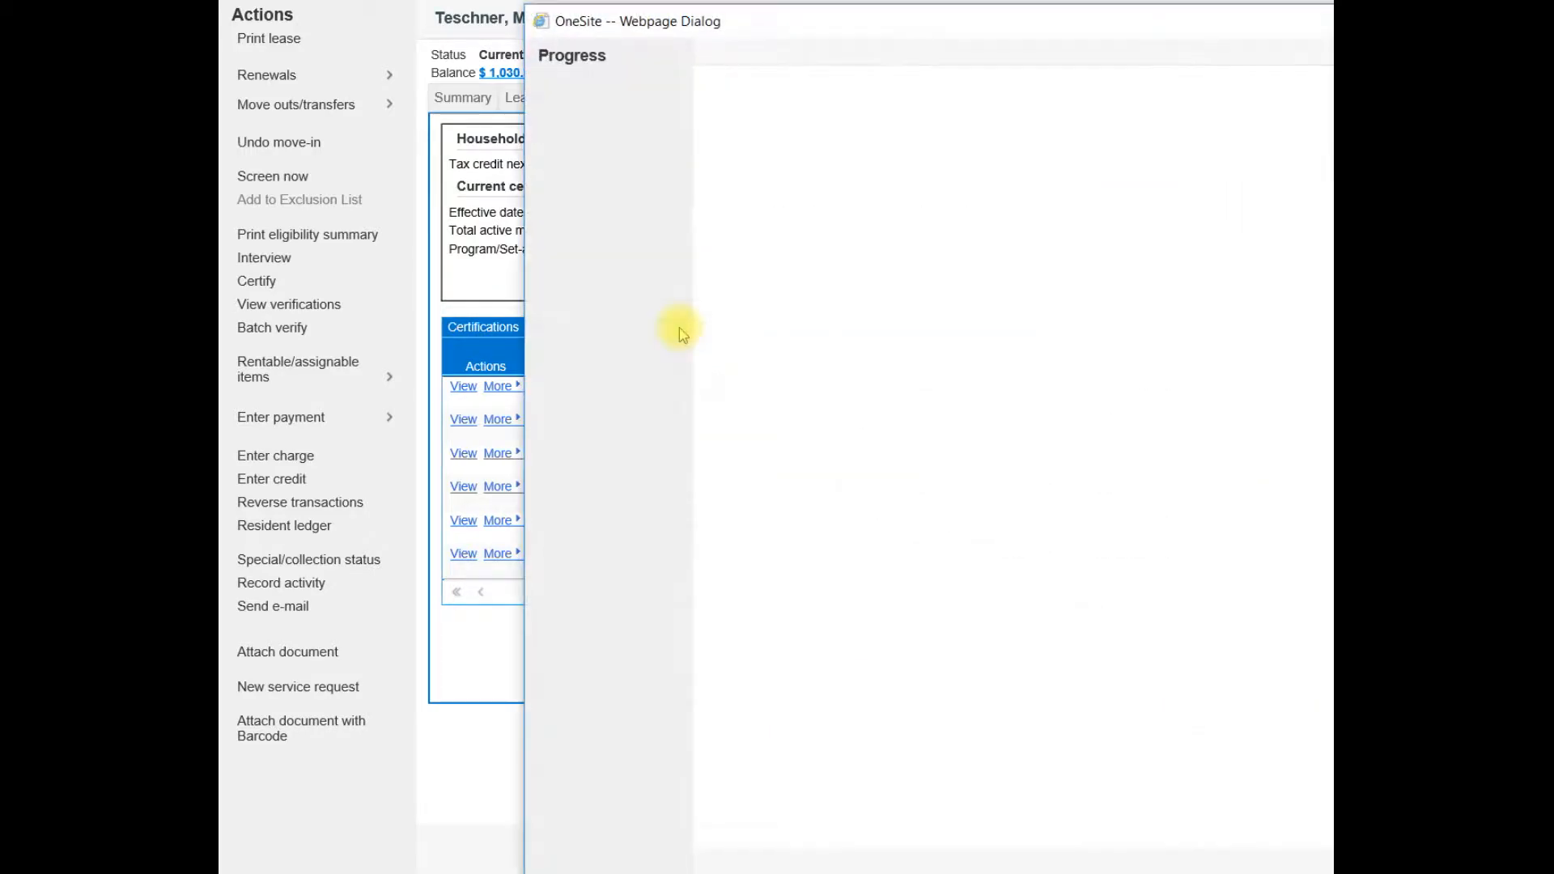
left_click_drag(963, 37, 656, 28)
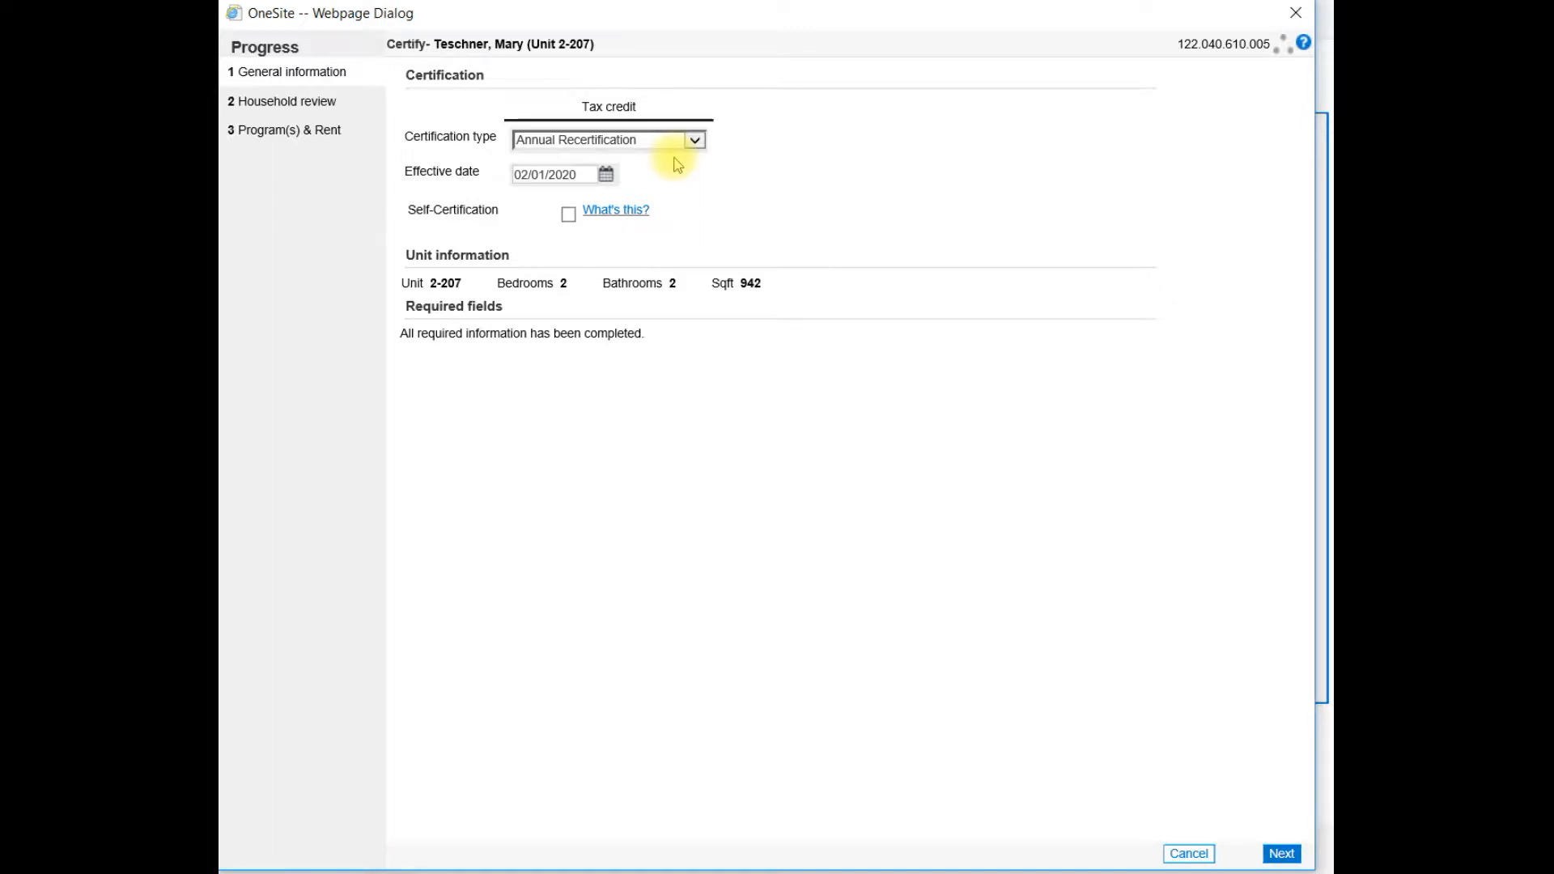
left_click(695, 140)
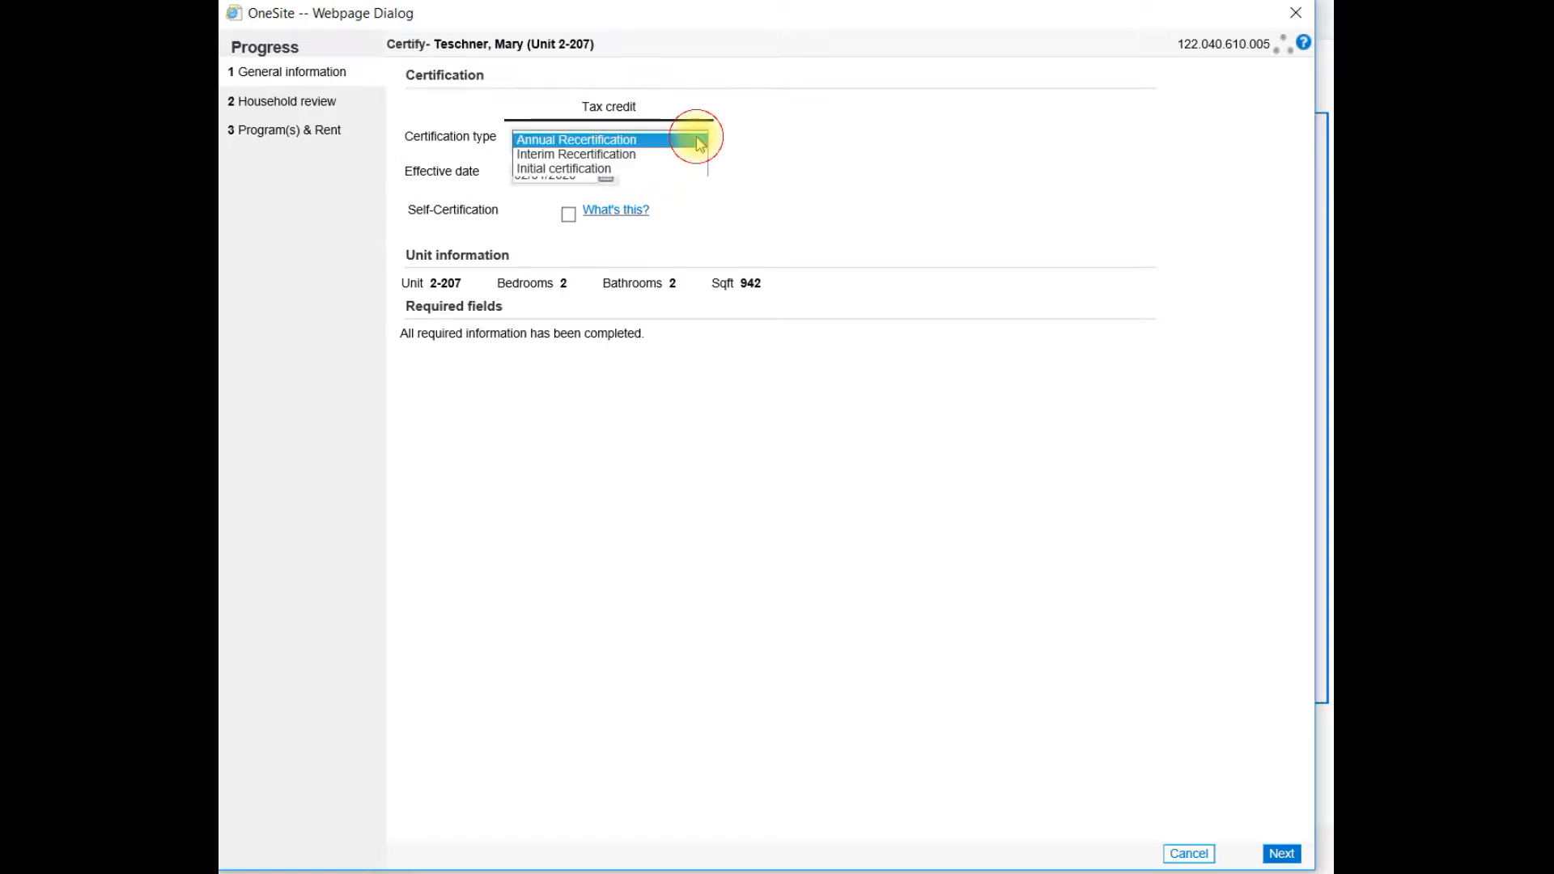
left_click(698, 140)
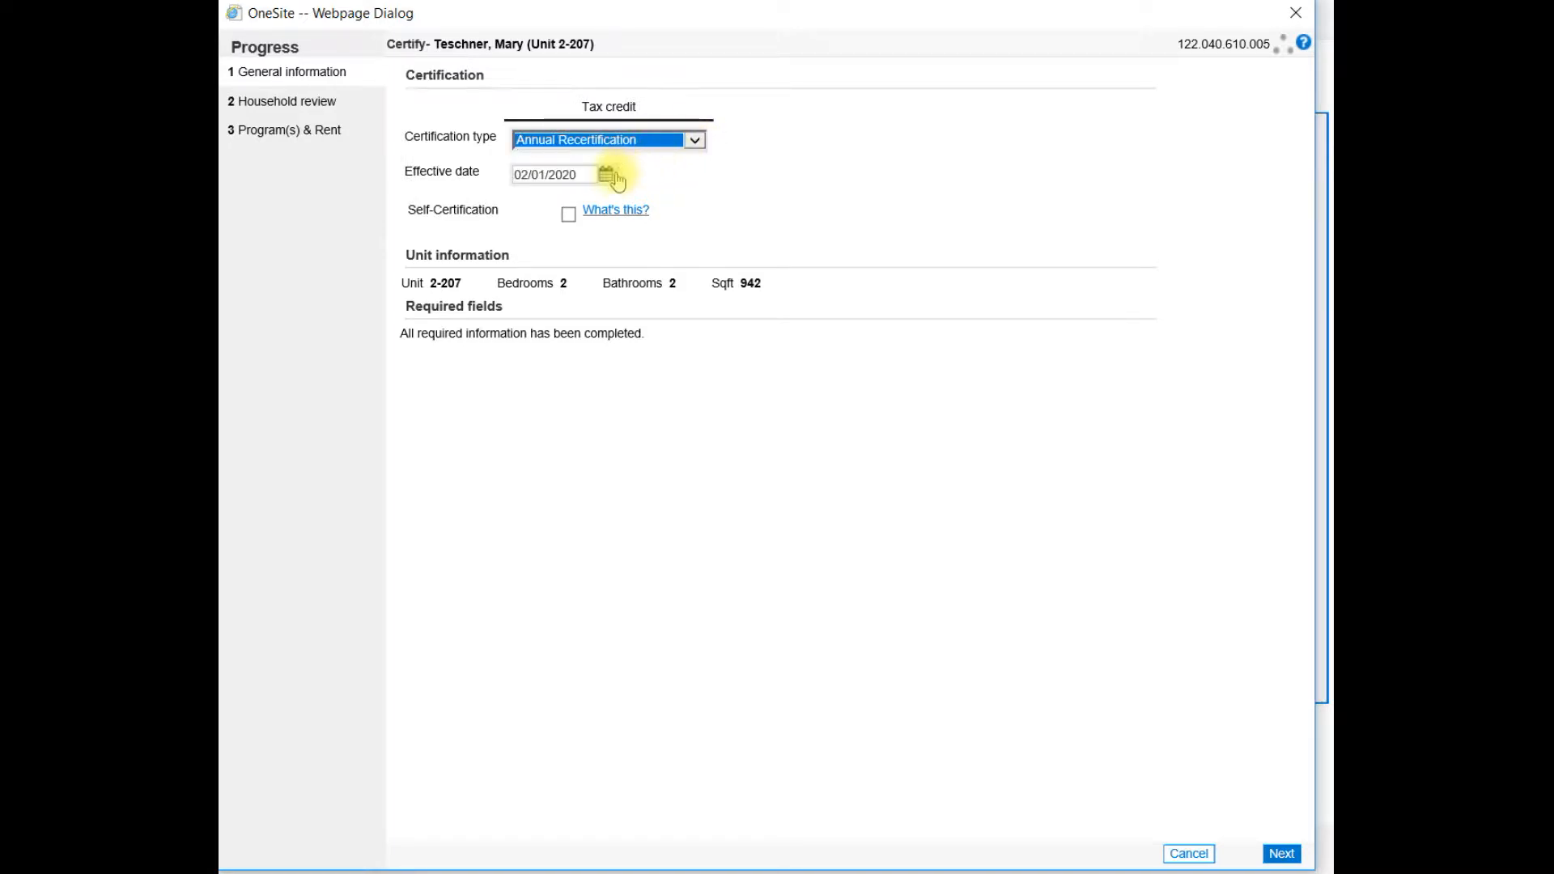
left_click(607, 175)
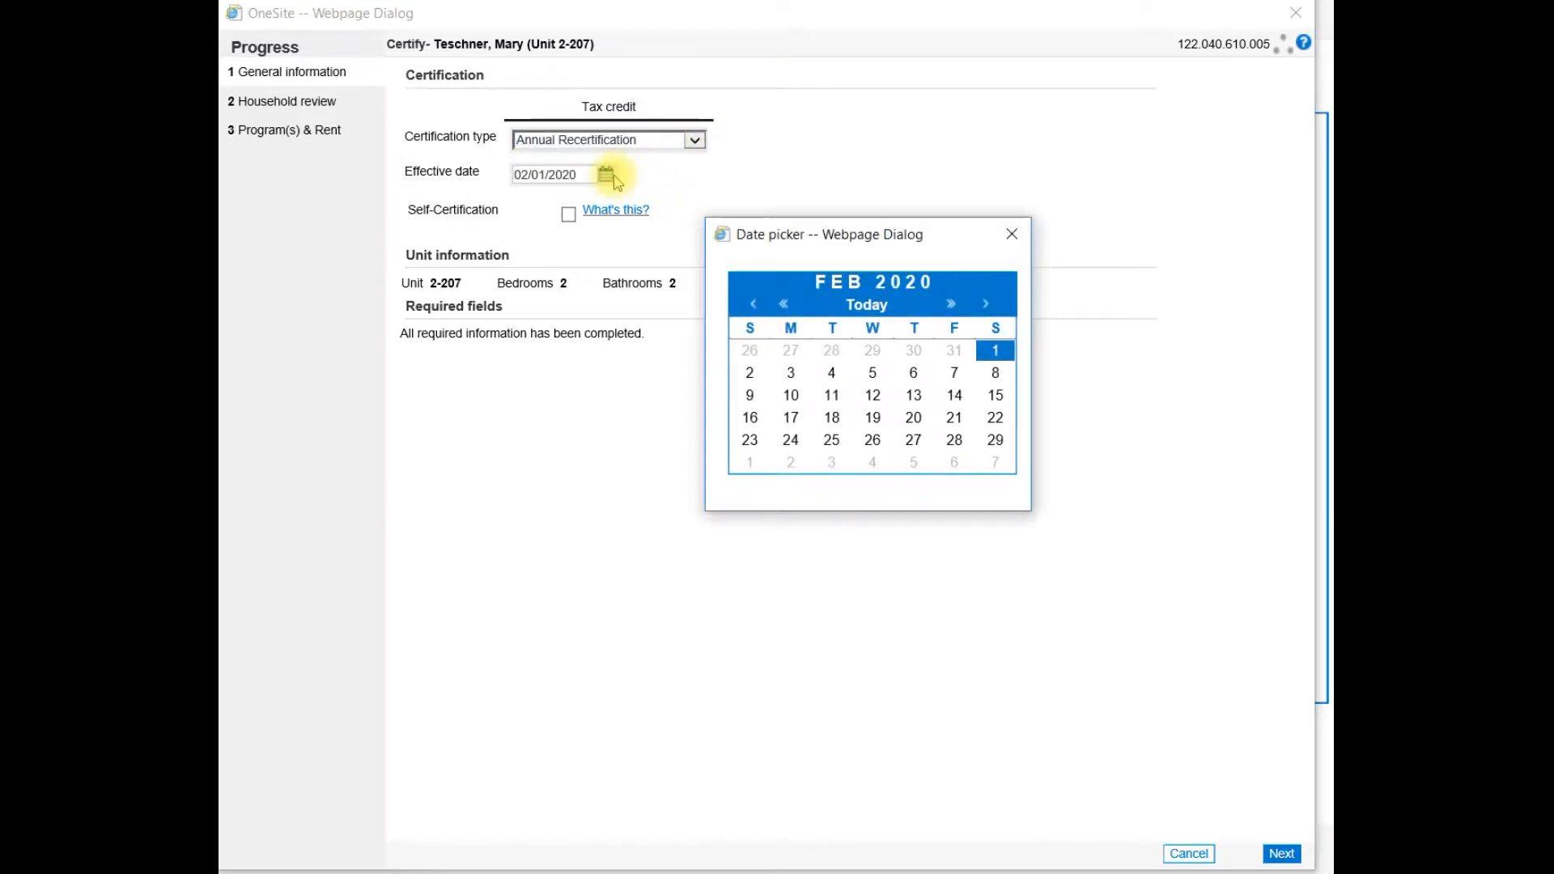
left_click(1011, 235)
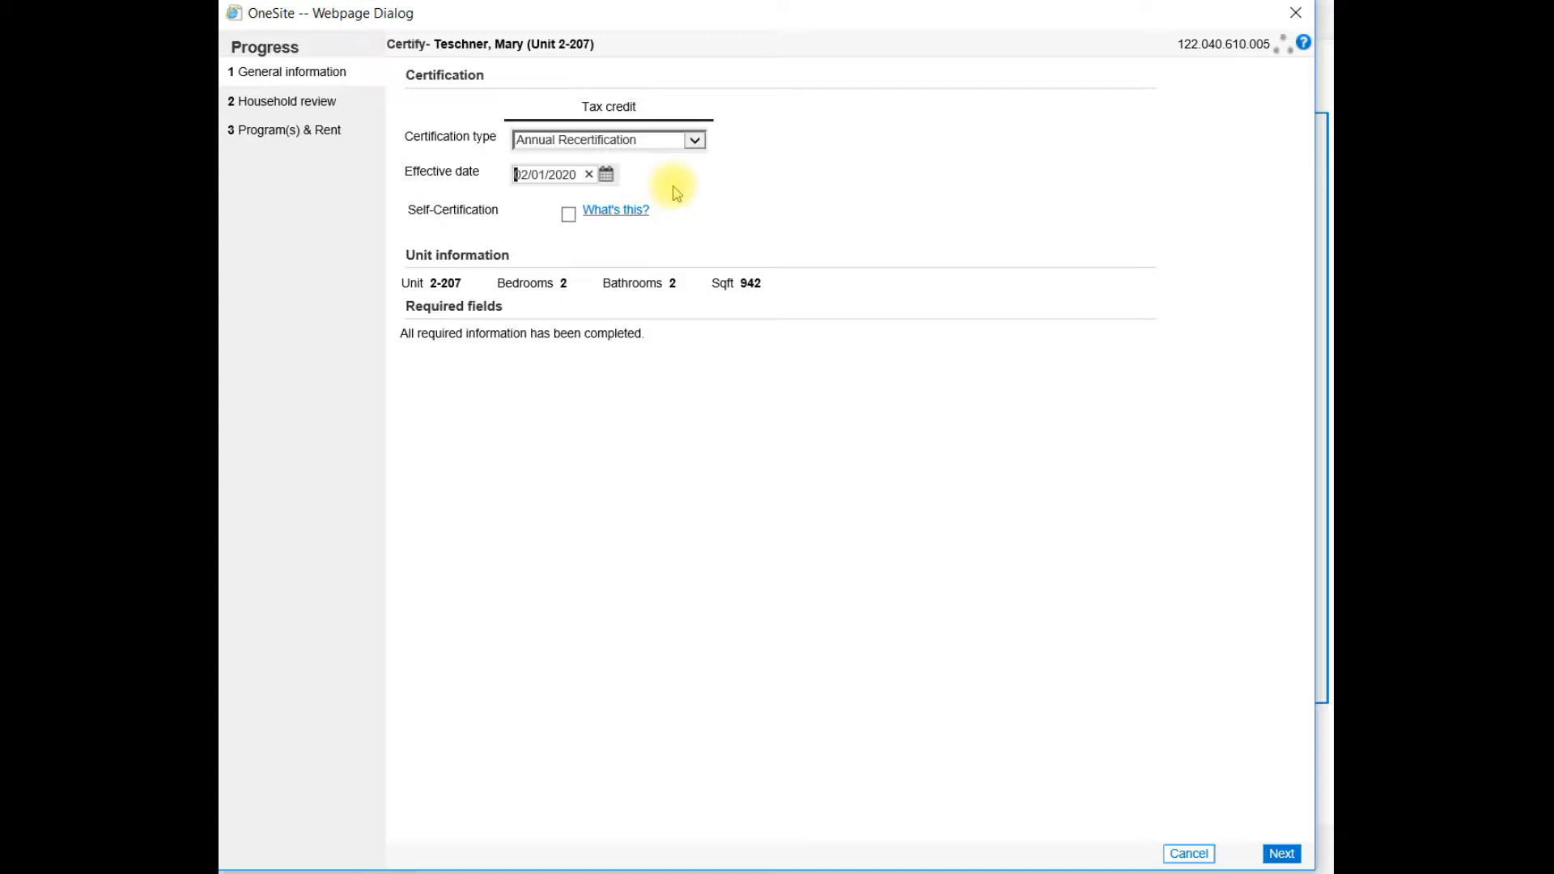
left_click(1281, 855)
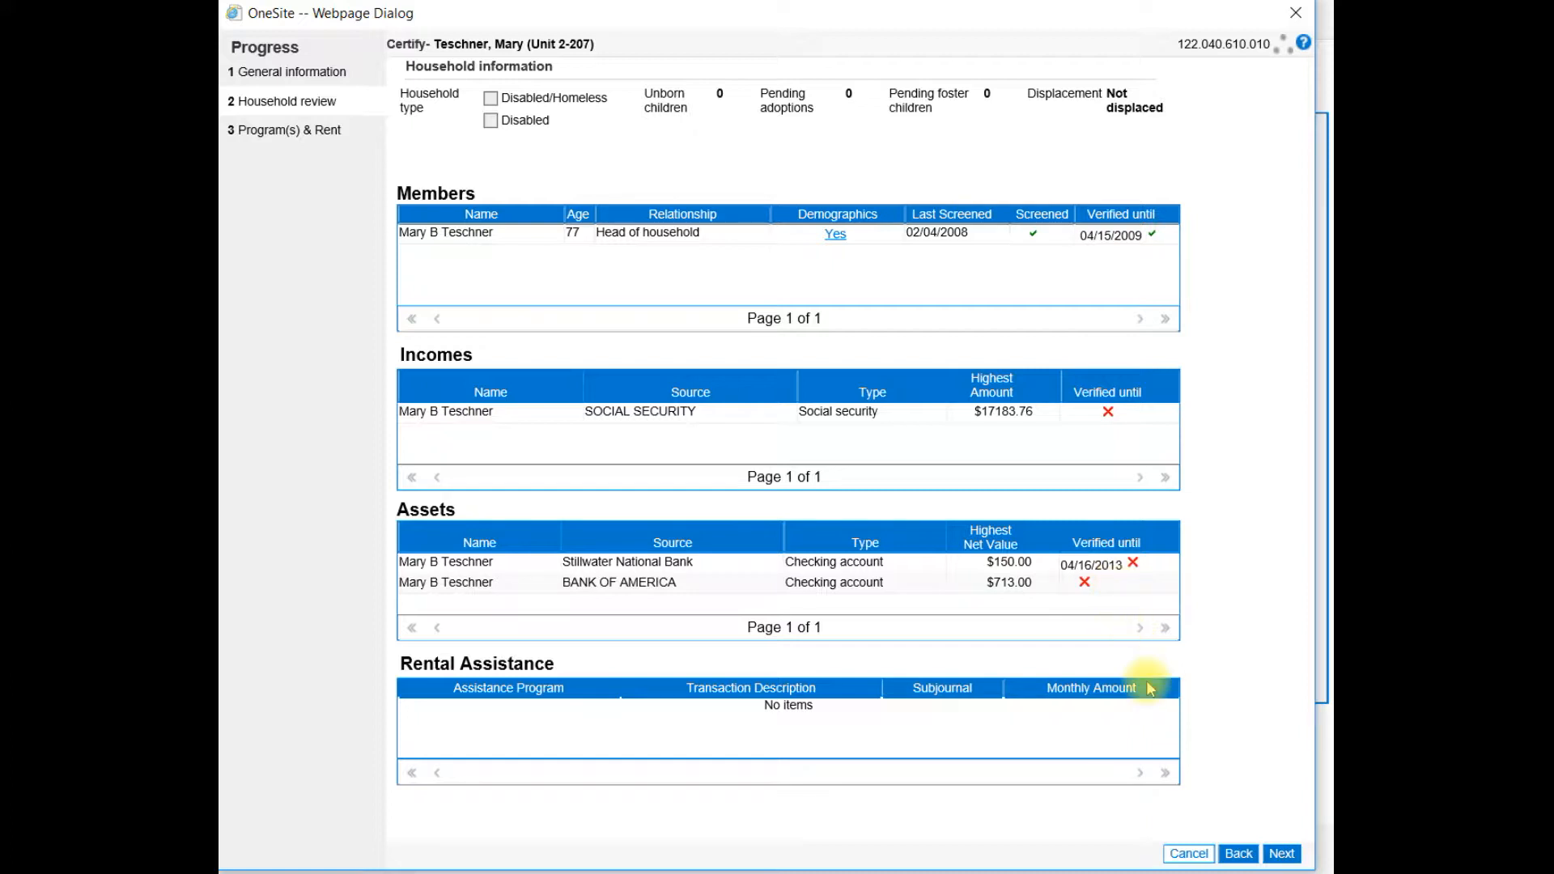
left_click(1185, 854)
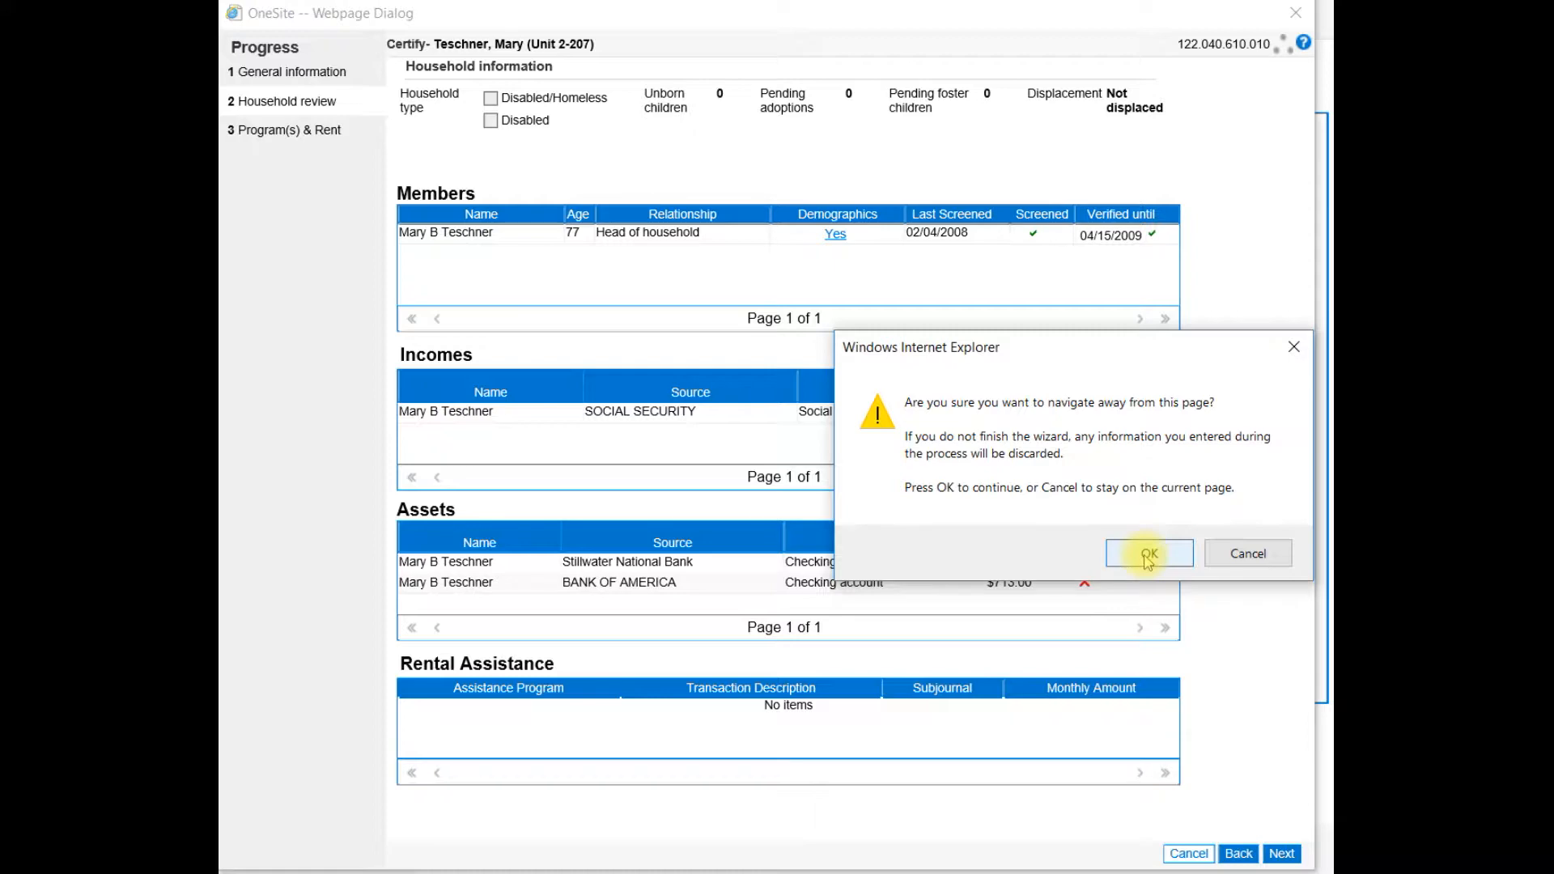
left_click(1148, 555)
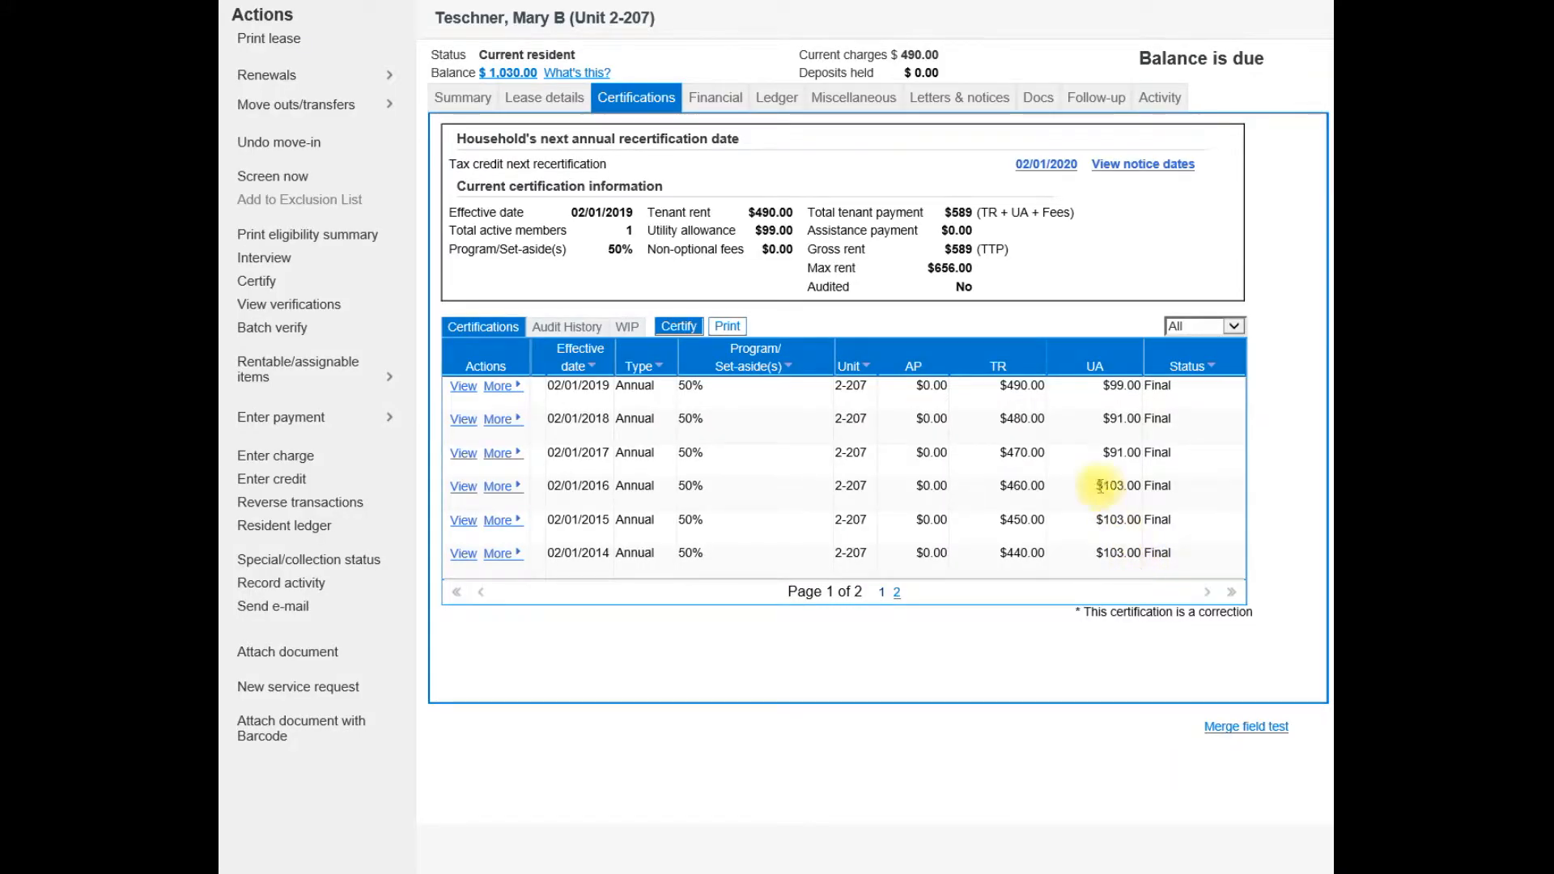
Make the Stillwater National Bank checking account asset inactive as of 10/18/2019.
left_click(708, 96)
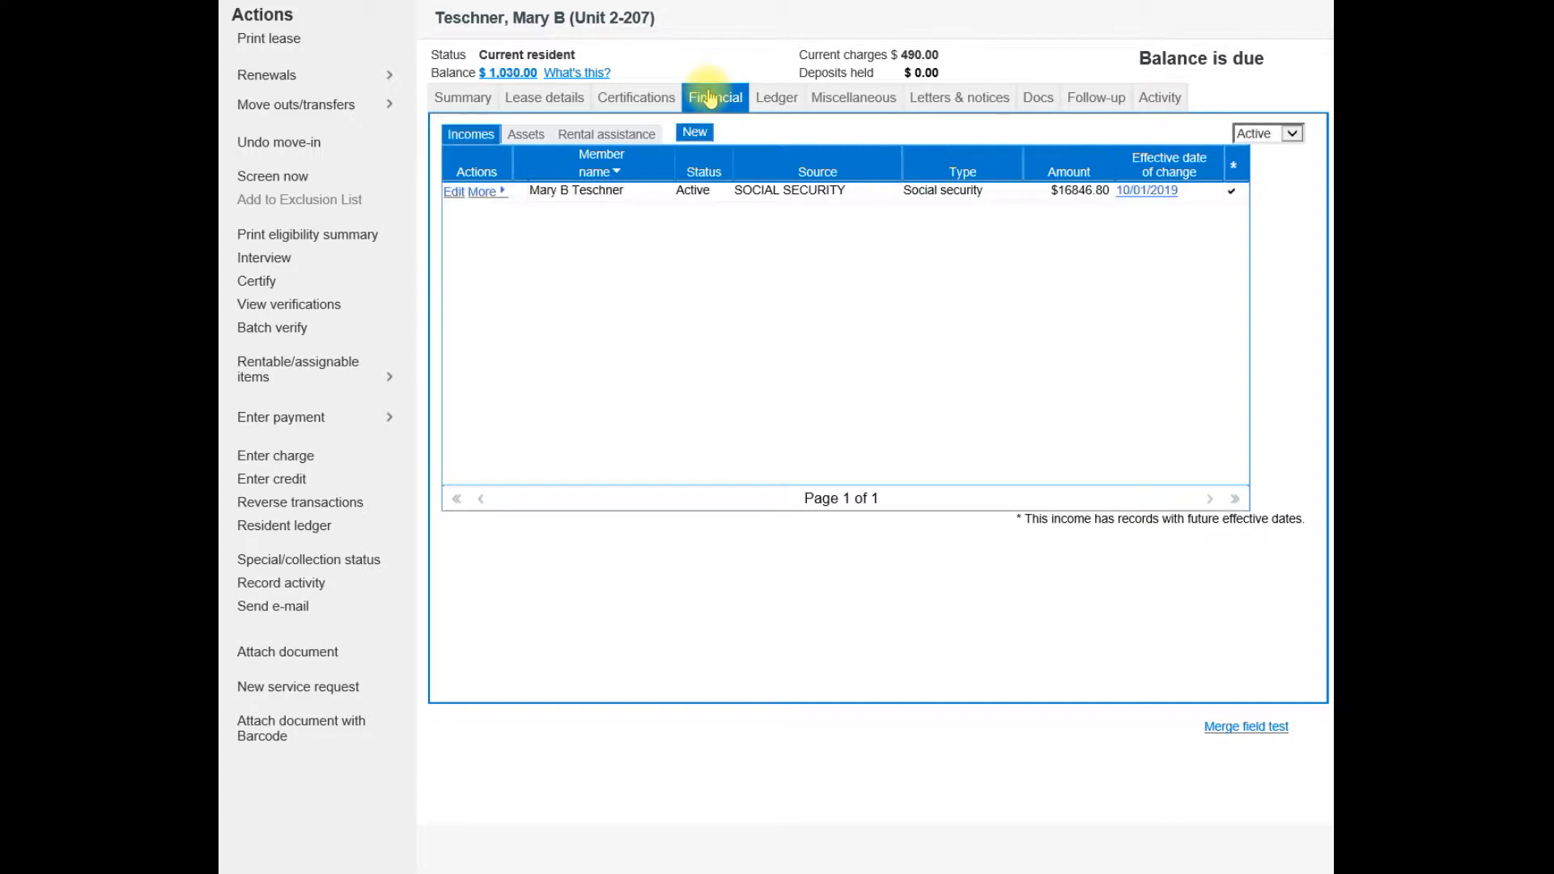
left_click(529, 138)
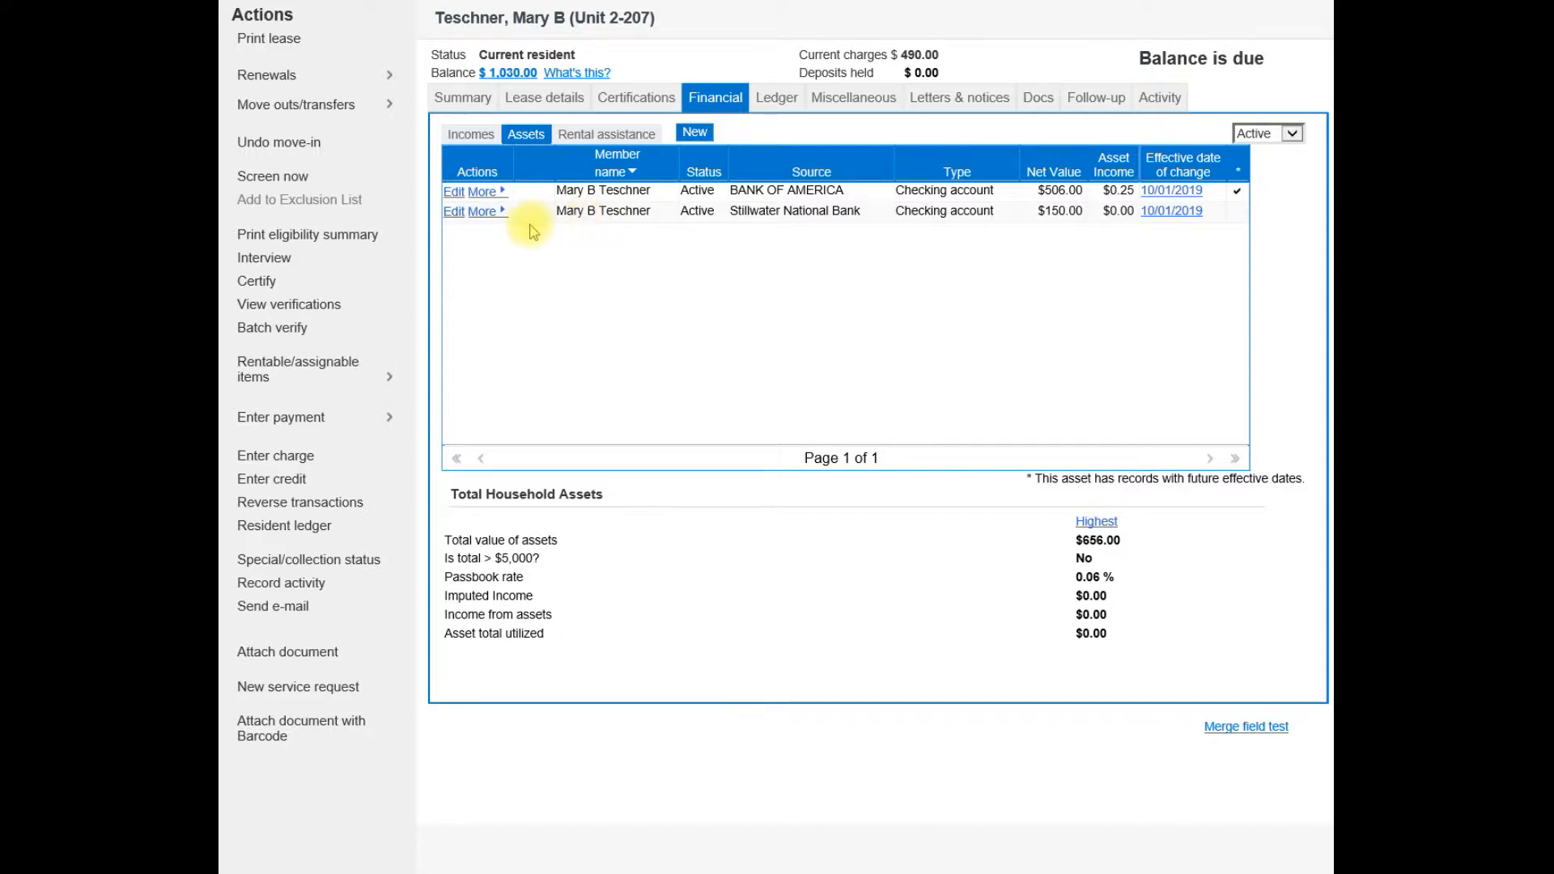
left_click(479, 216)
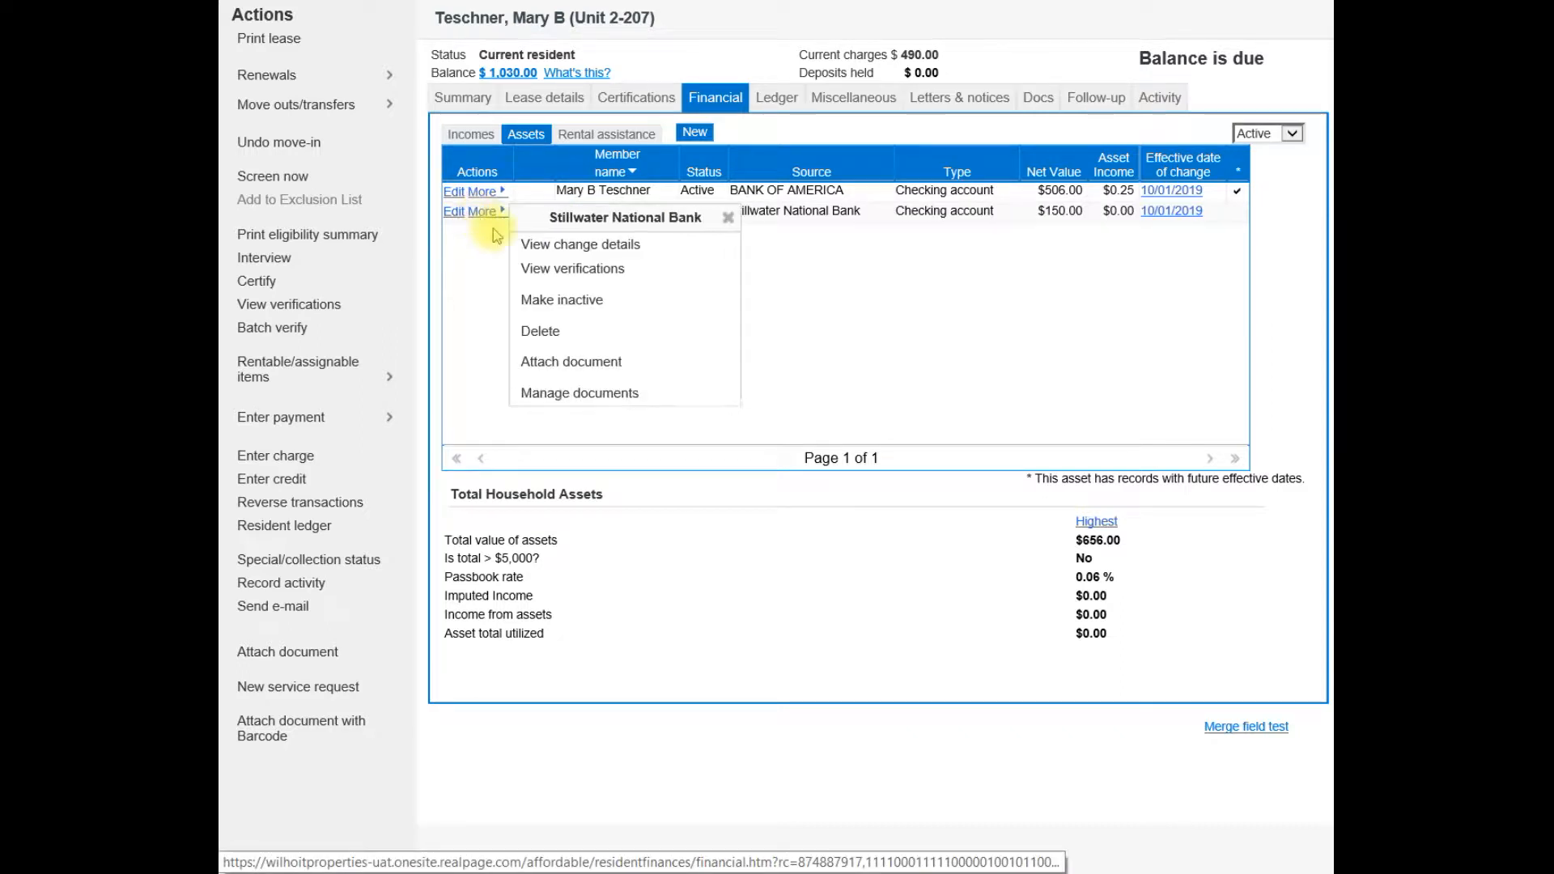
left_click(529, 304)
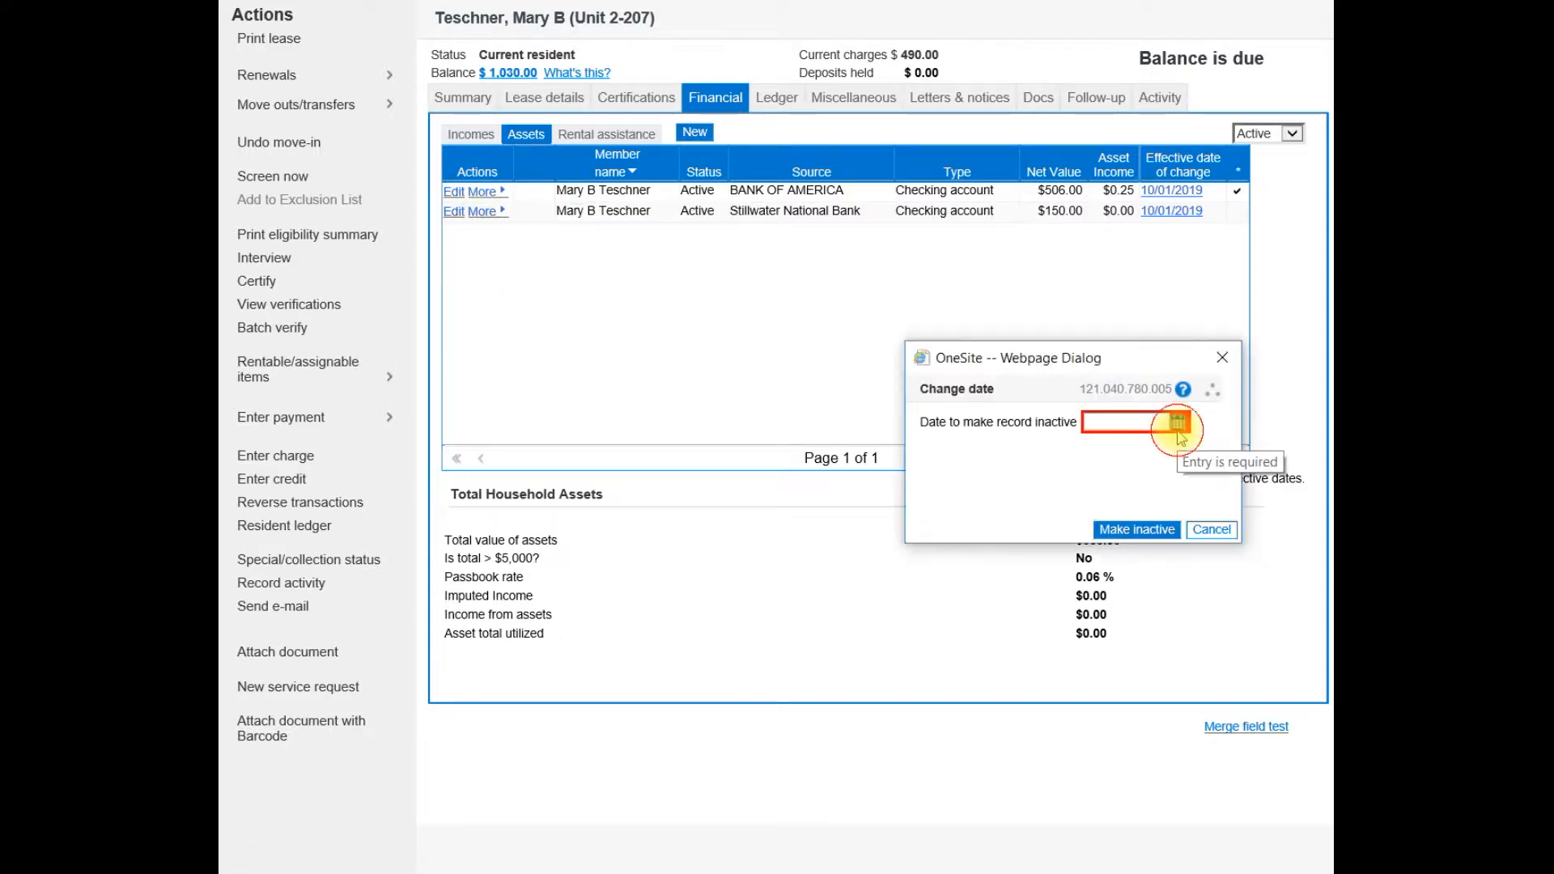
left_click_drag(1301, 564, 1142, 576)
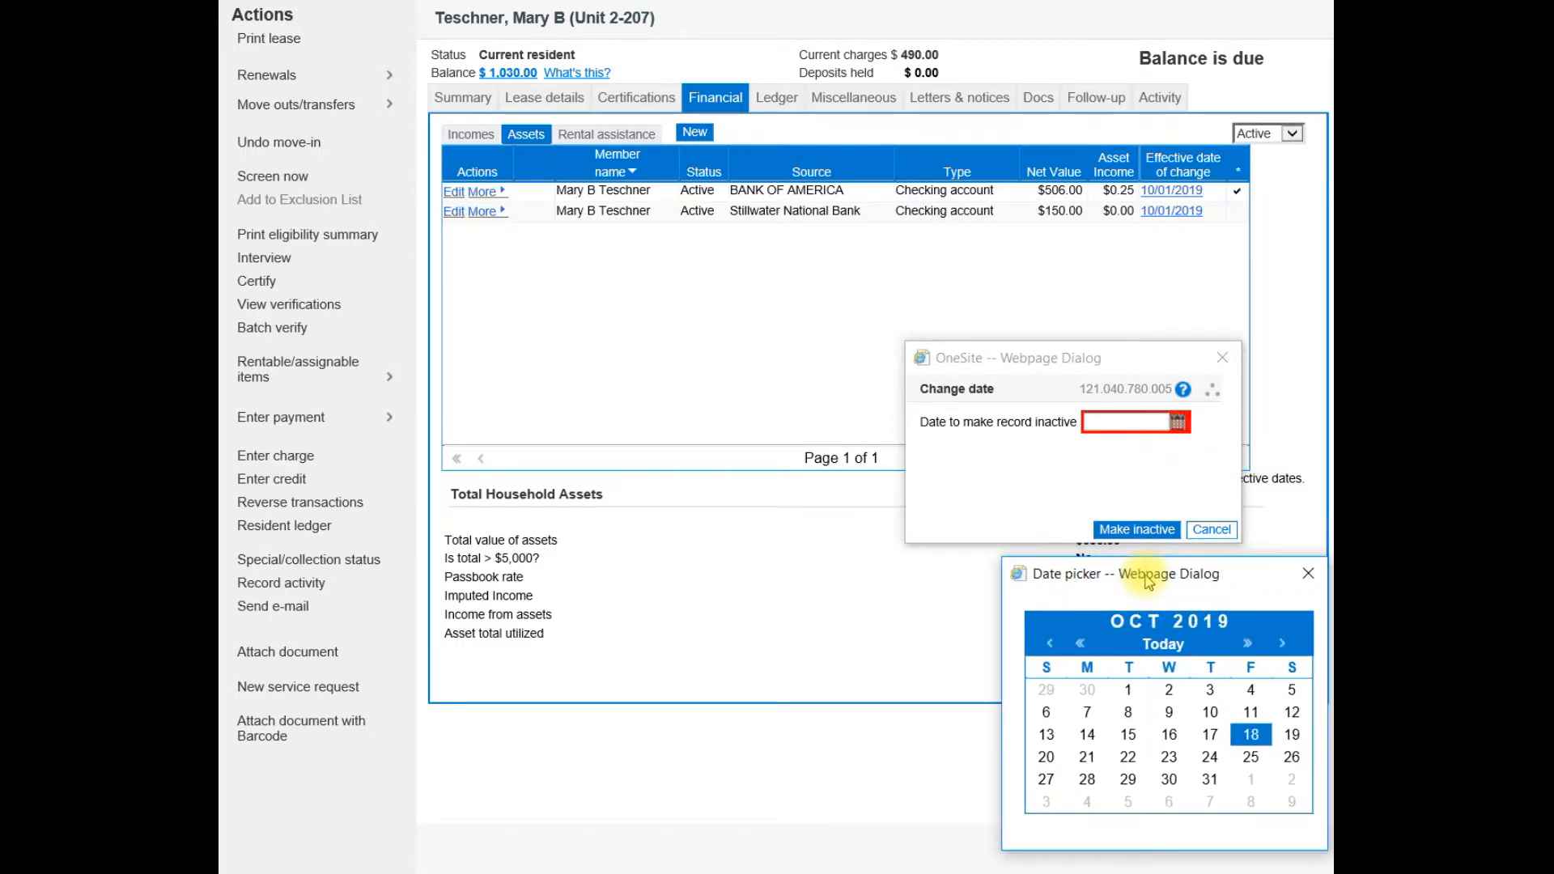
left_click(1251, 735)
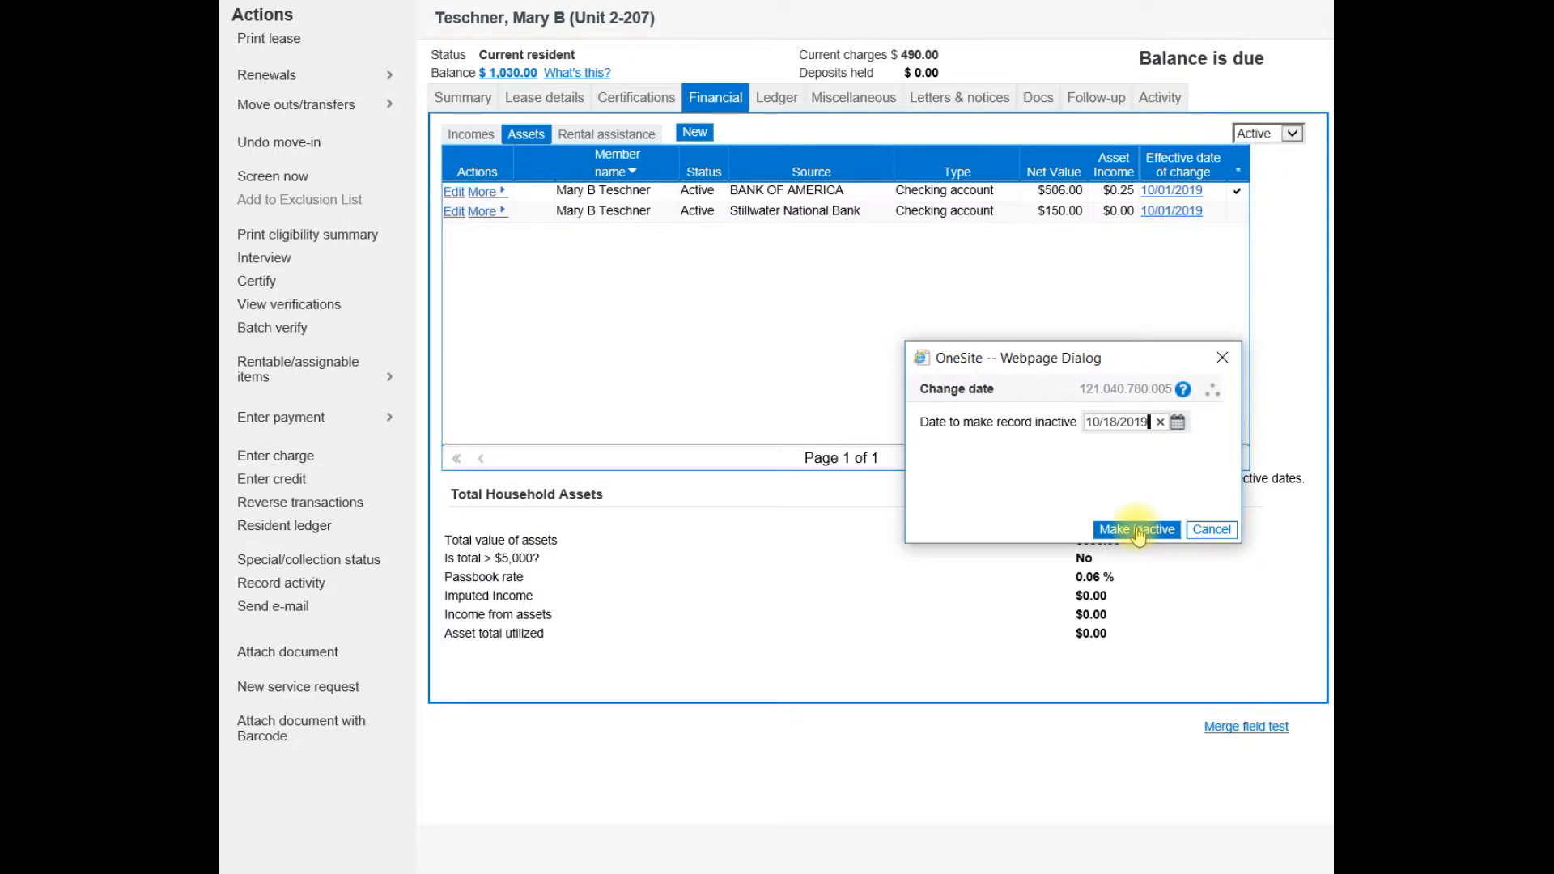
left_click(1138, 532)
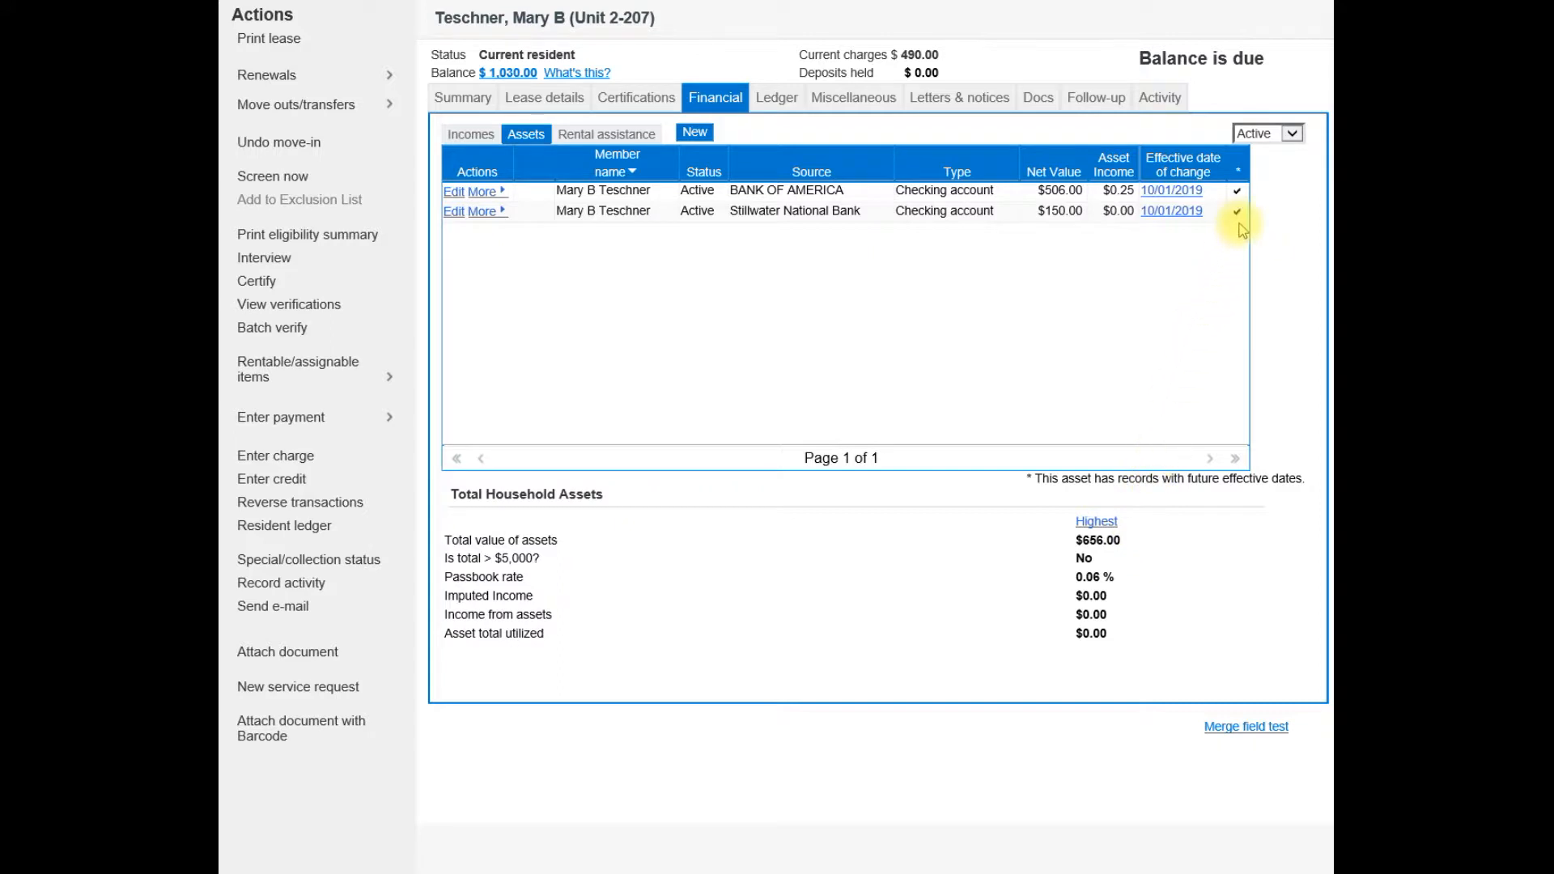
mouse_move(1243, 230)
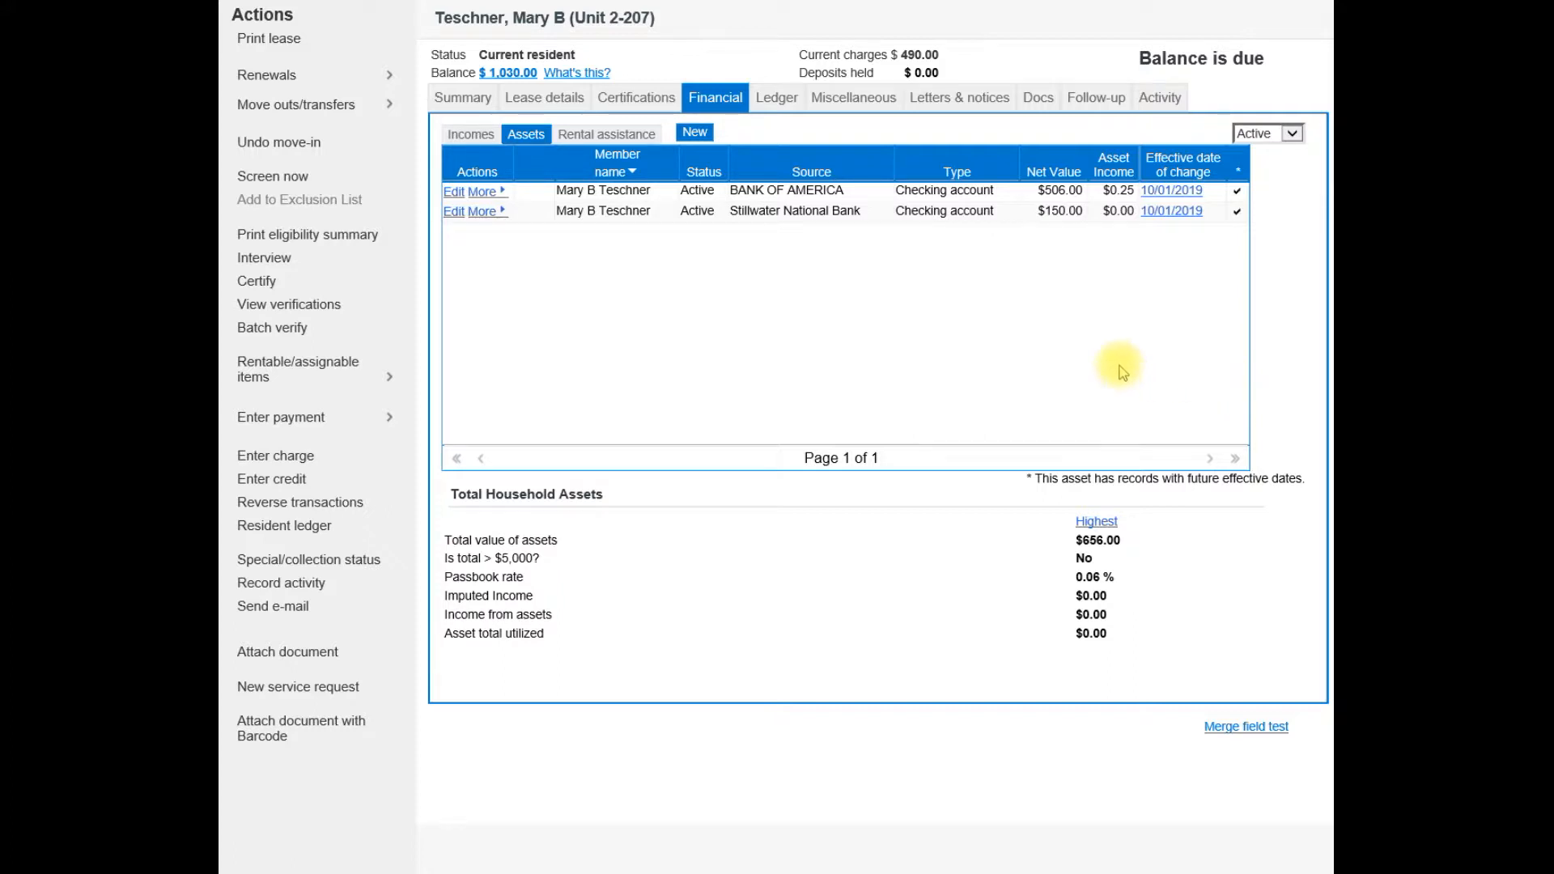
Start a new annual recertification effective 02/01/2020 and advance past household review to programs and rent.
left_click(636, 99)
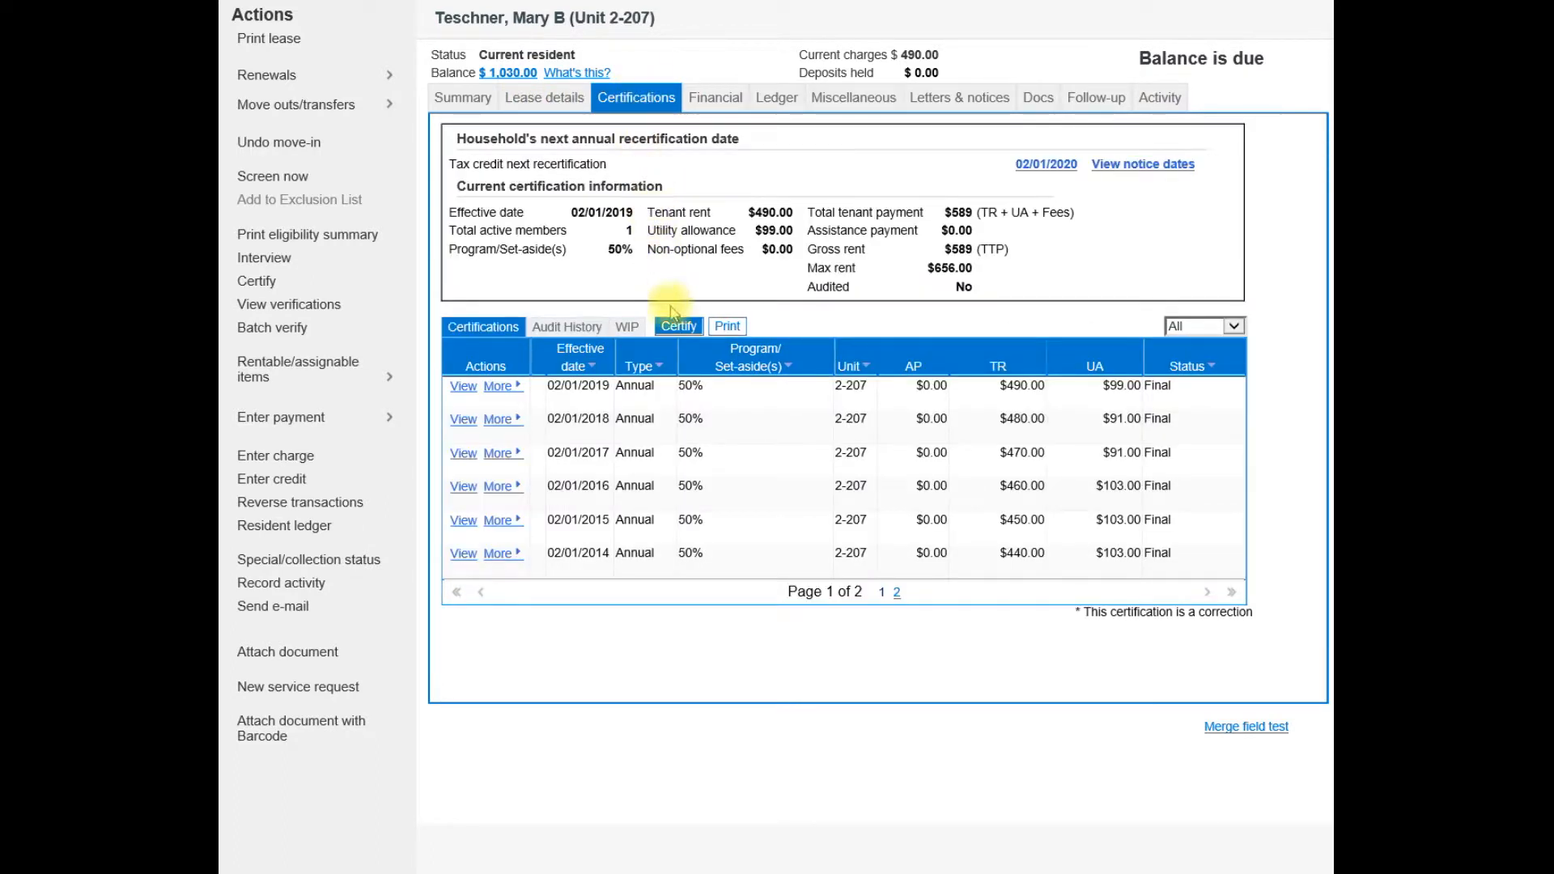
left_click(684, 328)
left_click(680, 278)
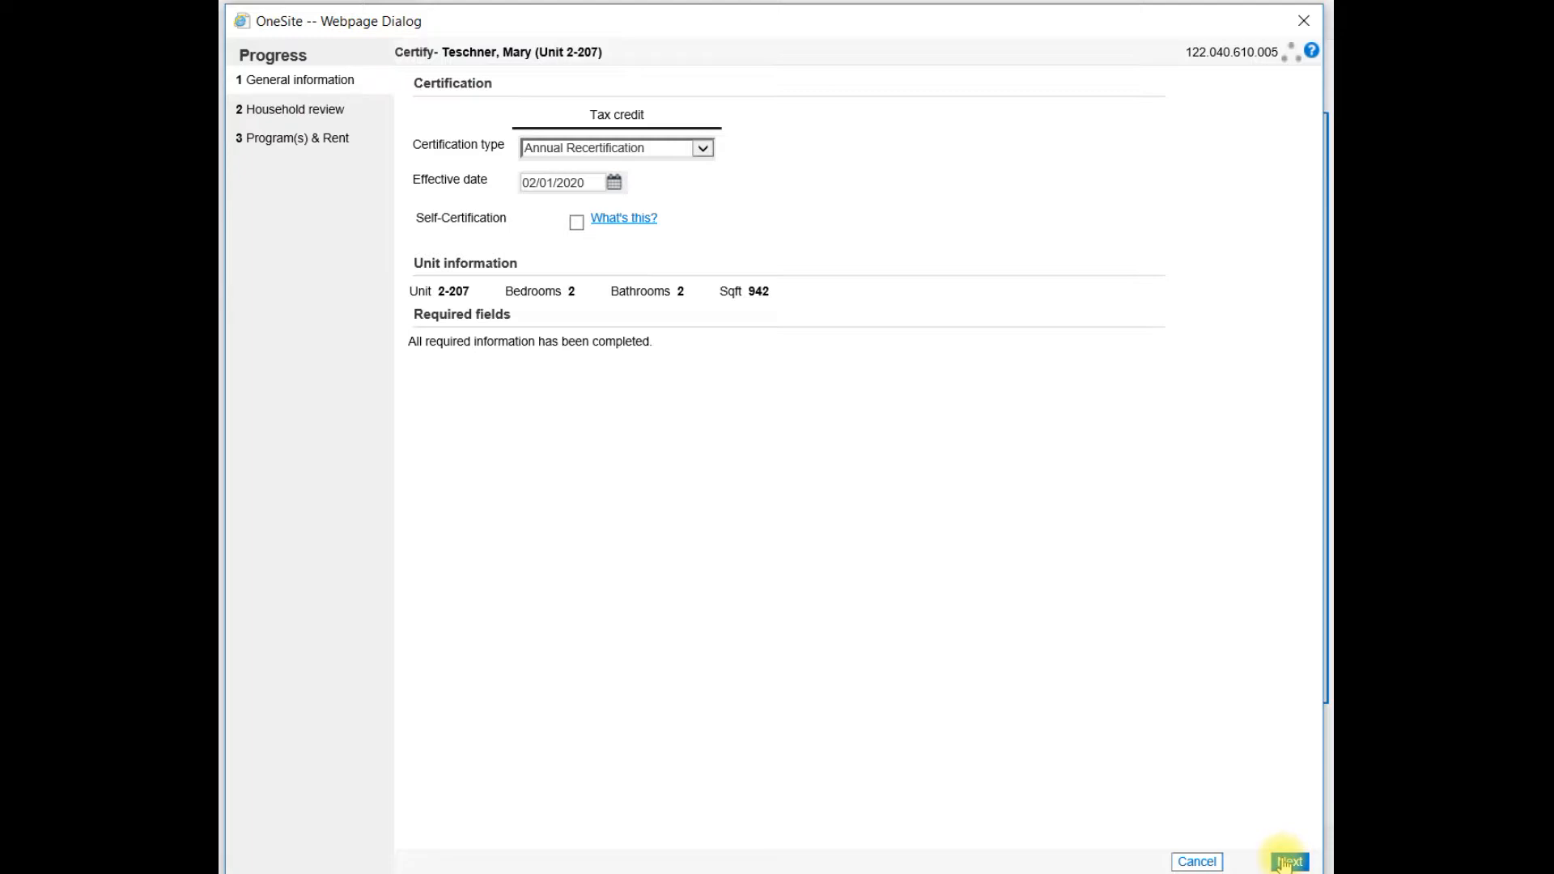
left_click(1282, 859)
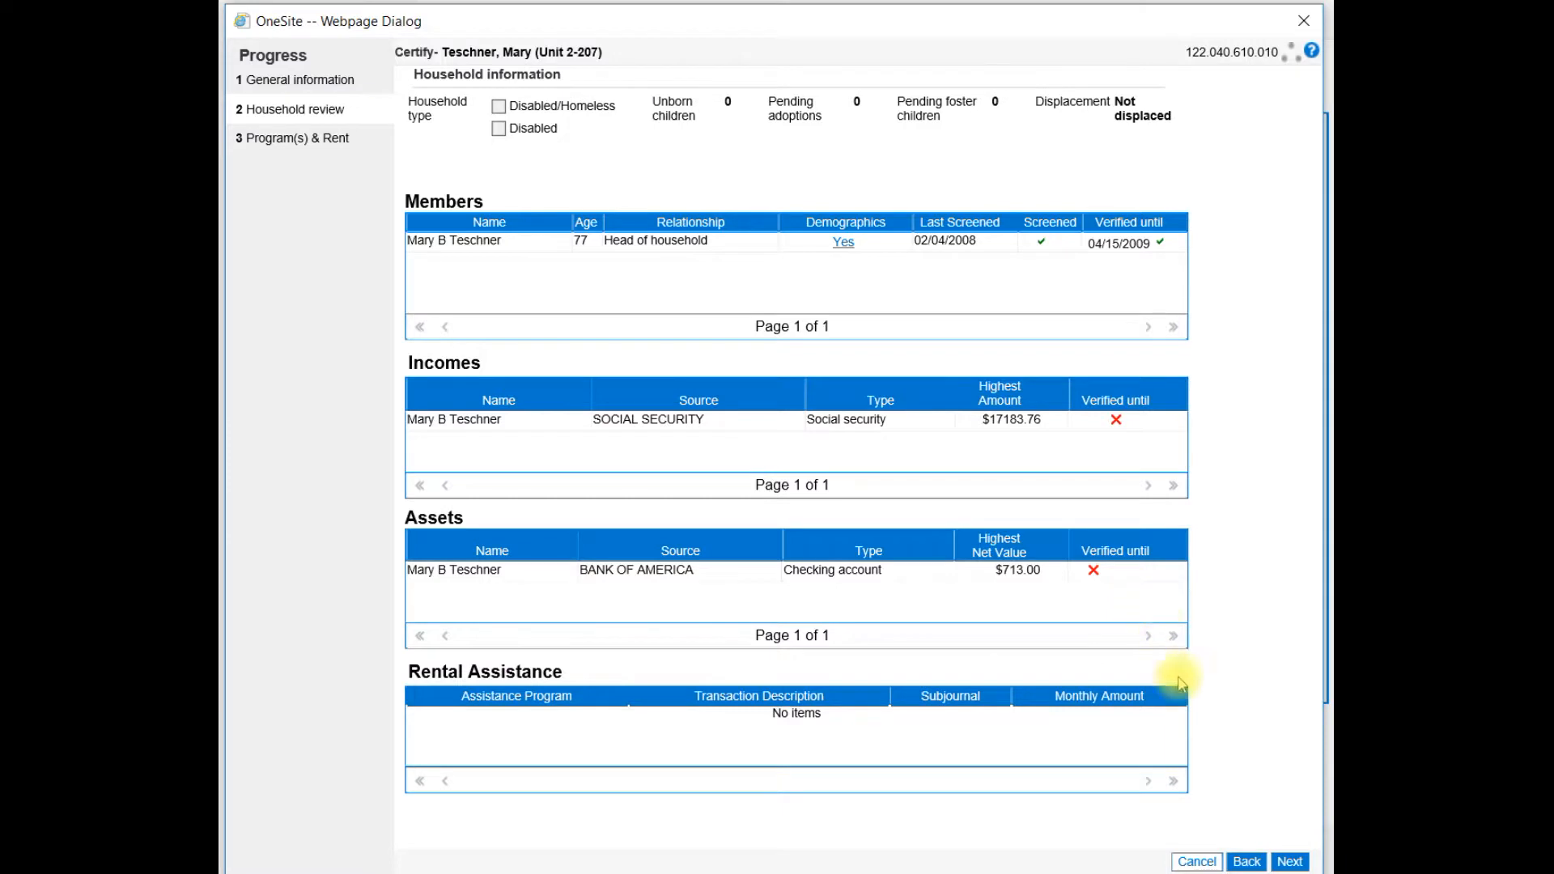
left_click(1289, 862)
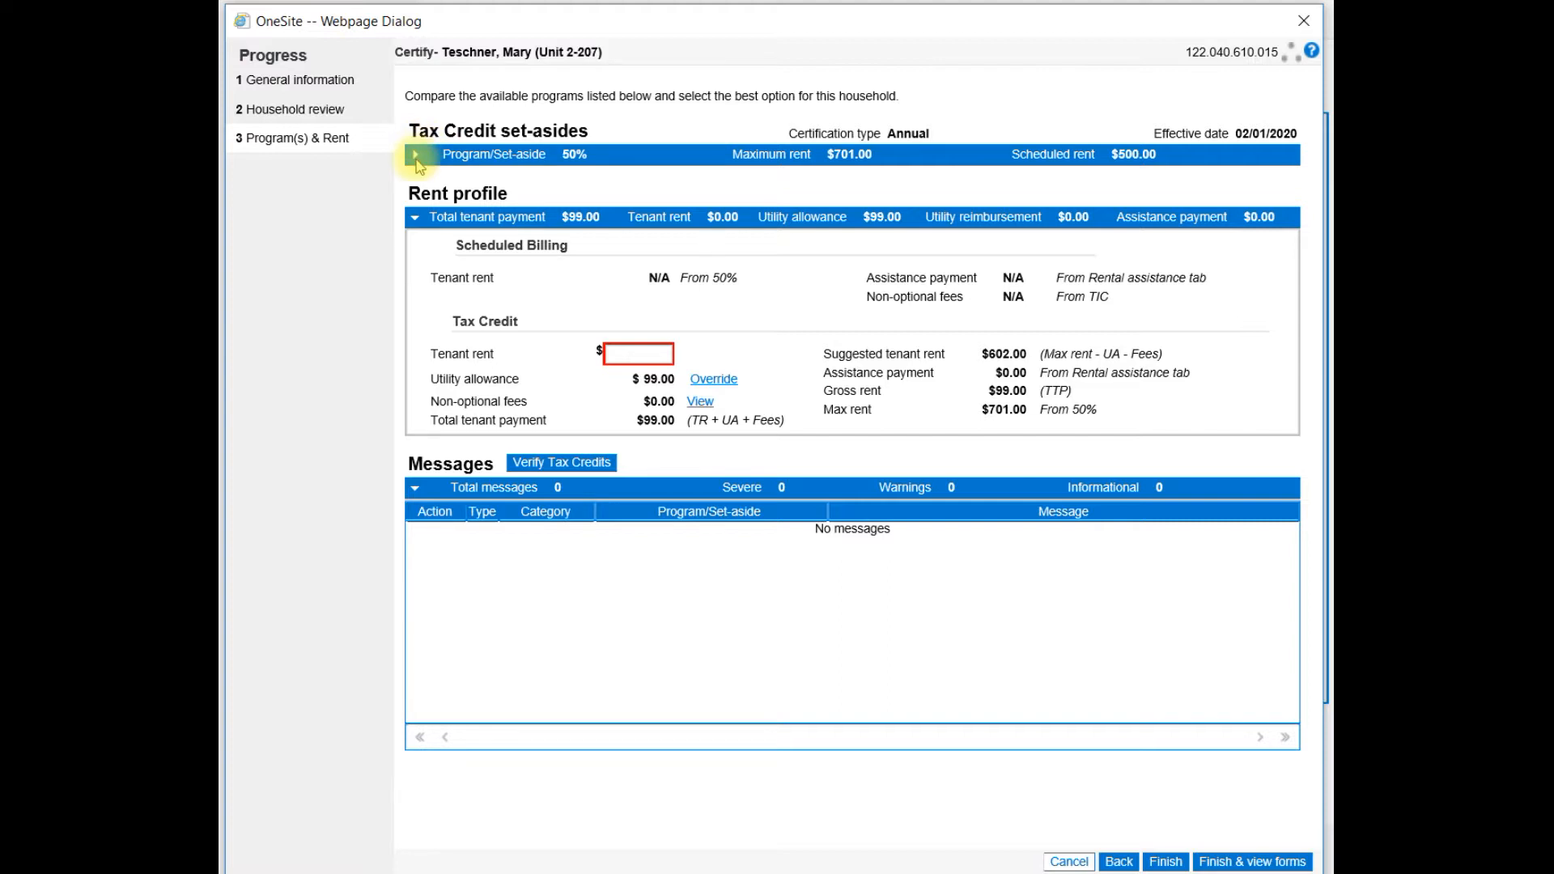
Set the tax credit tenant rent to 500 and run Verify Tax Credits.
left_click(416, 157)
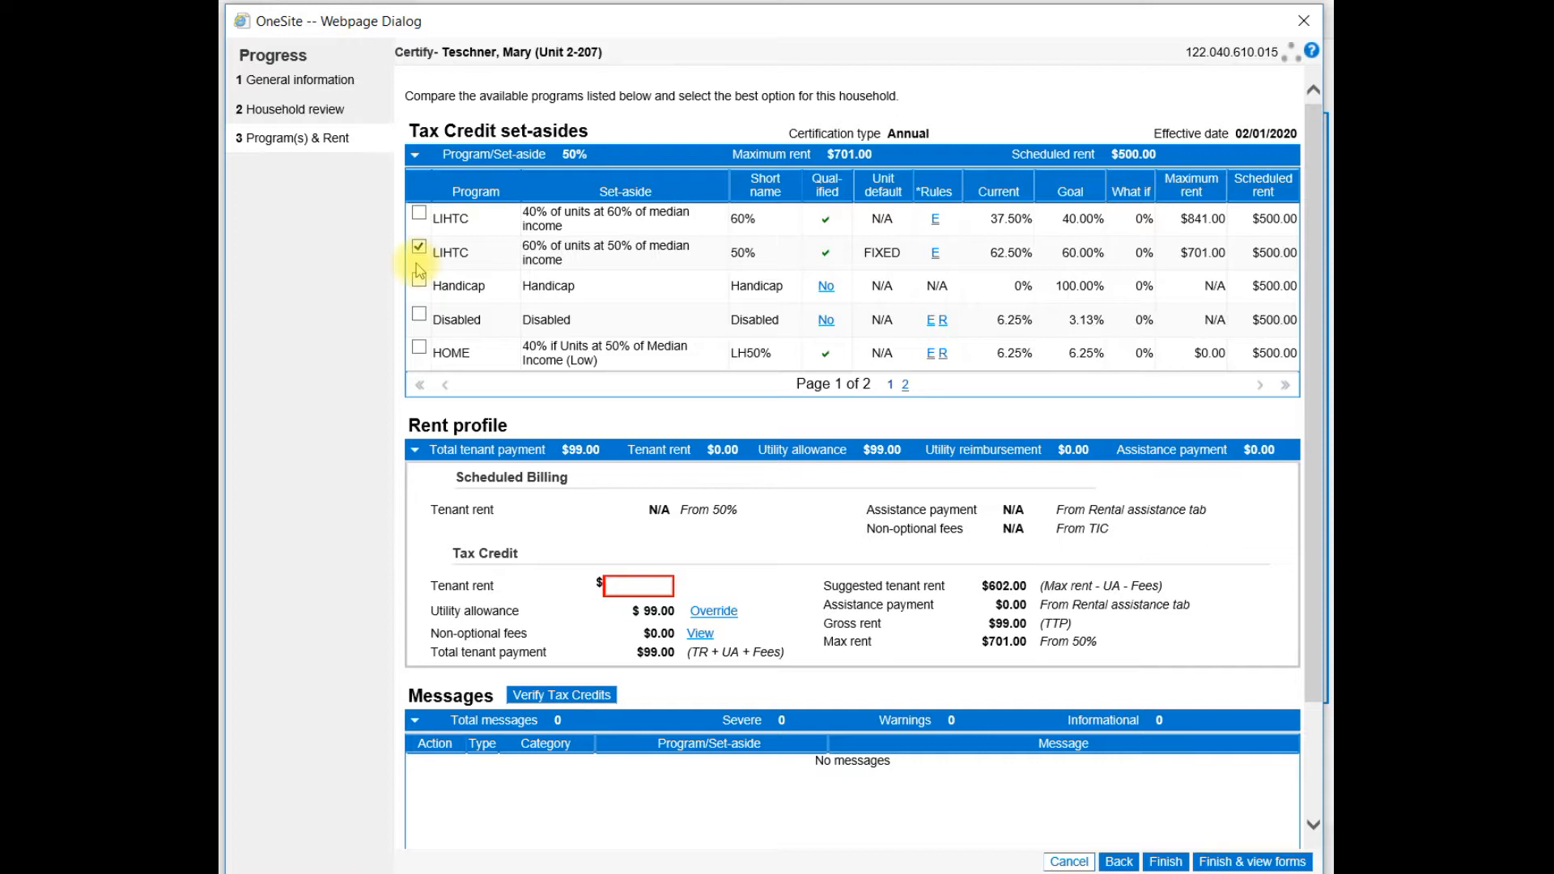
left_click(416, 156)
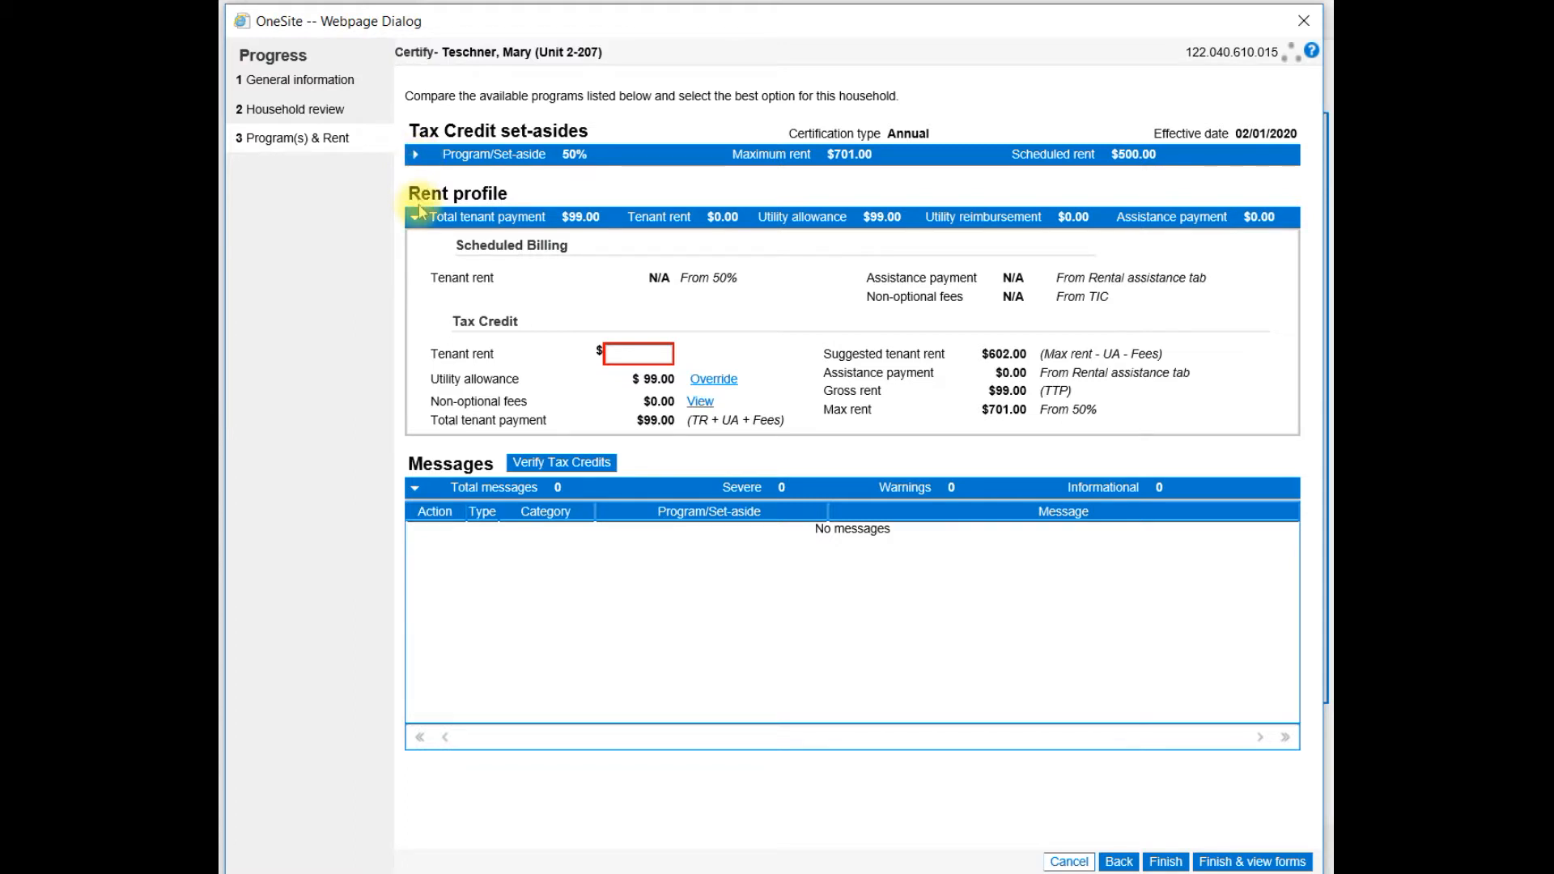
left_click(652, 353)
type("500")
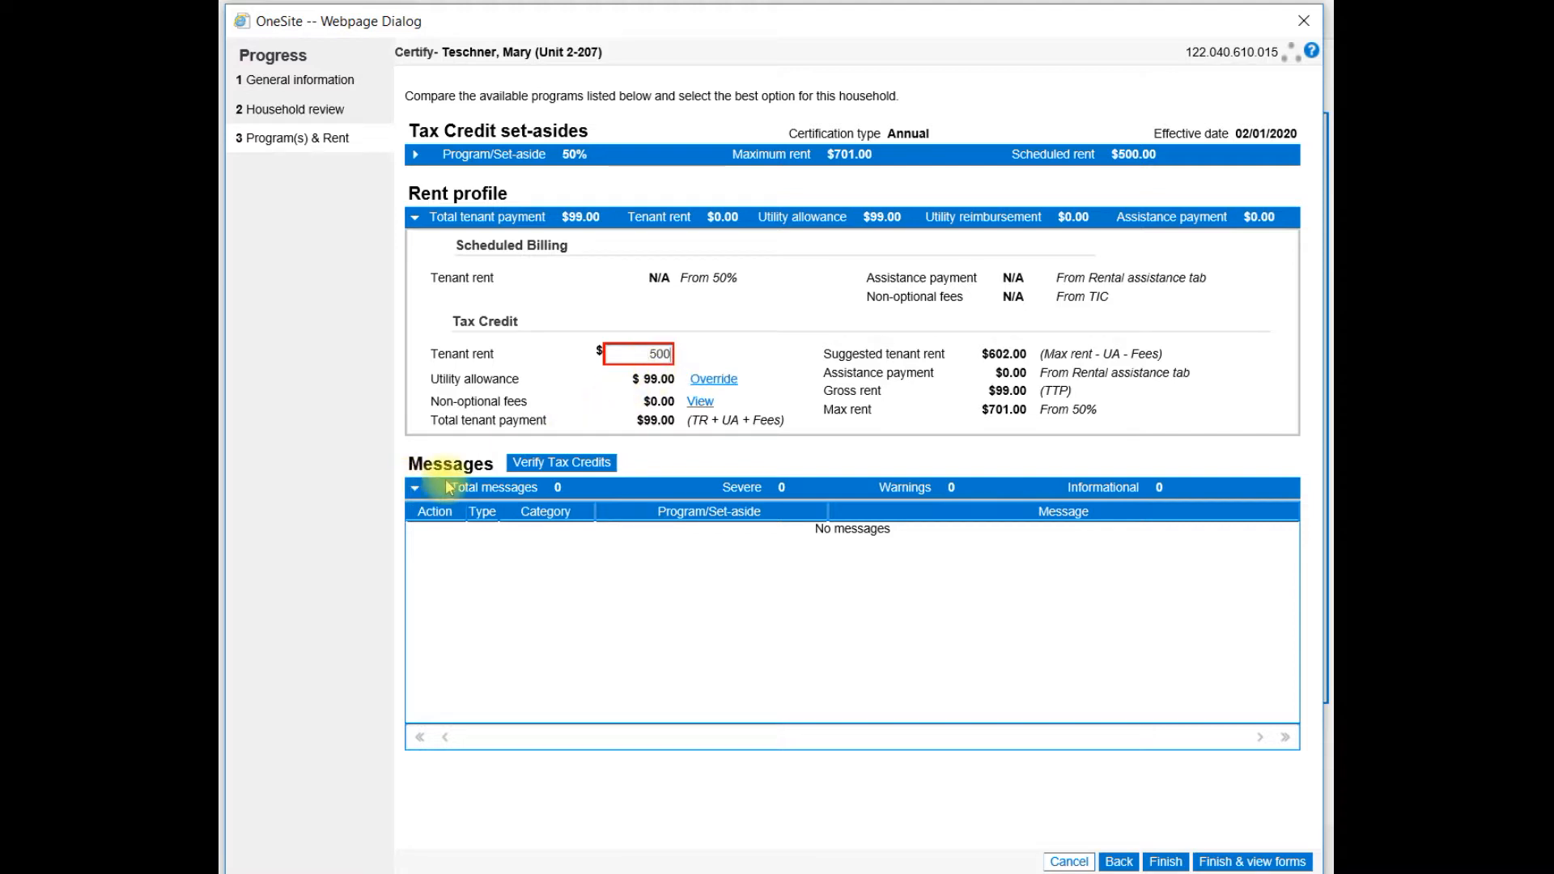
left_click(562, 465)
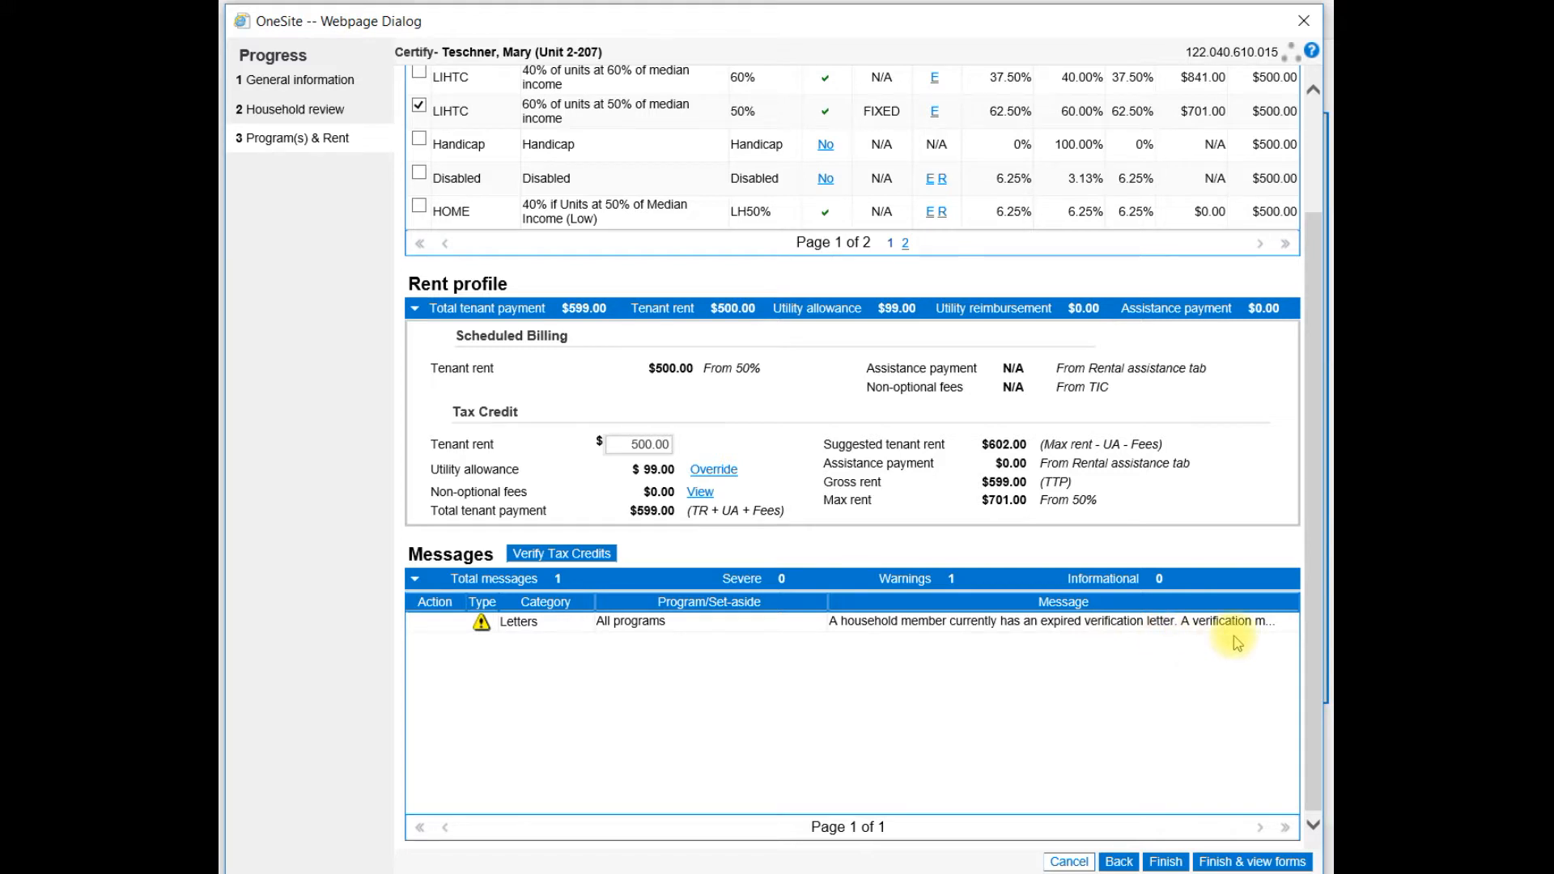
Finish the certification with forms view, acknowledging the warning violations notice.
left_click(1238, 864)
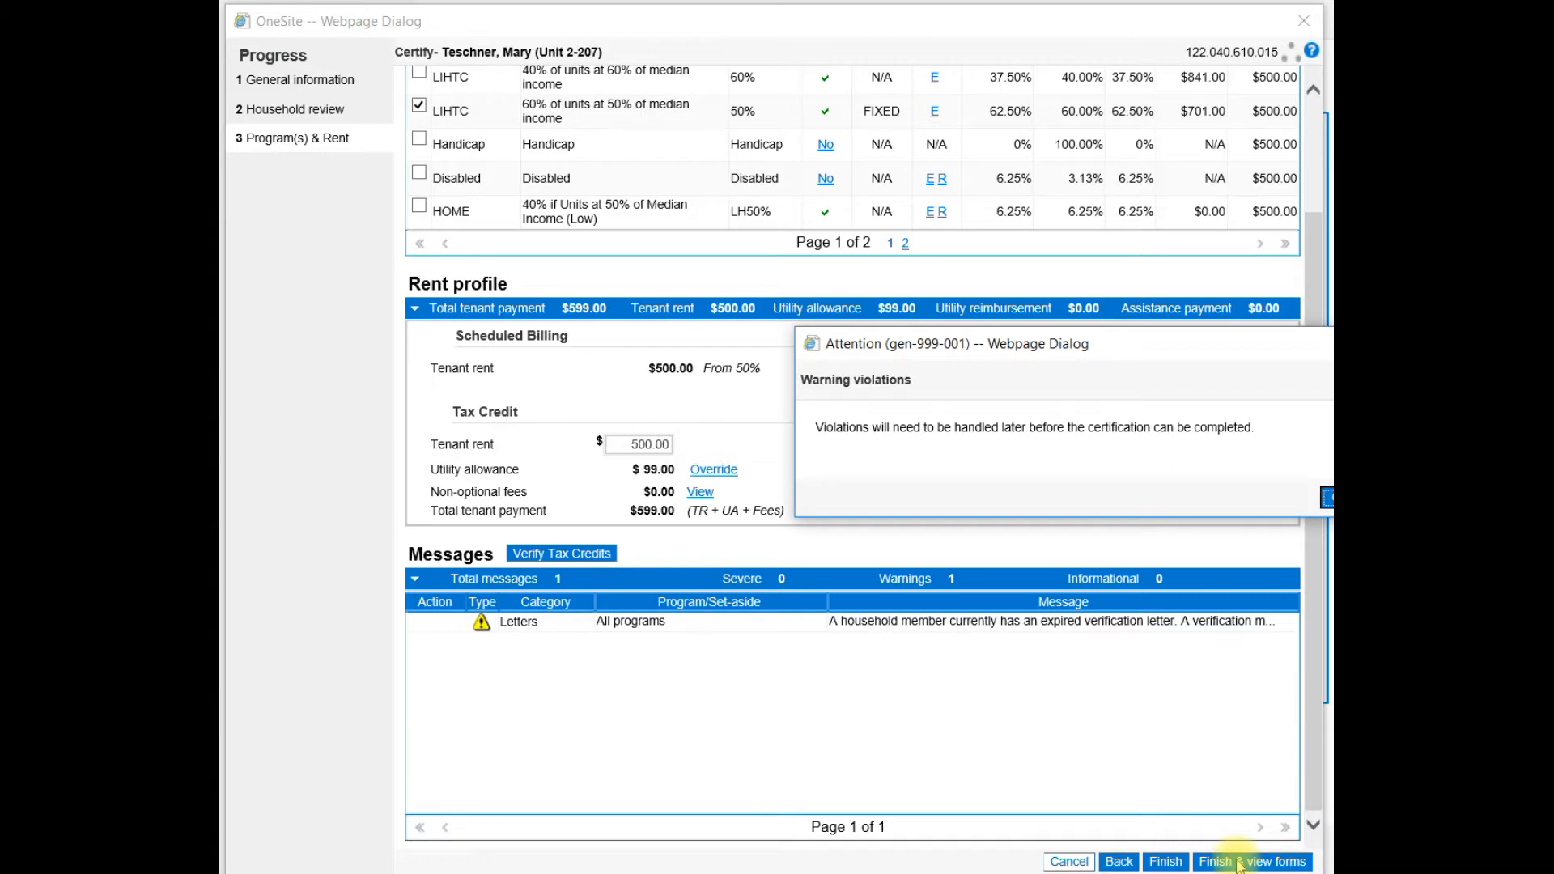
left_click_drag(1141, 348, 968, 348)
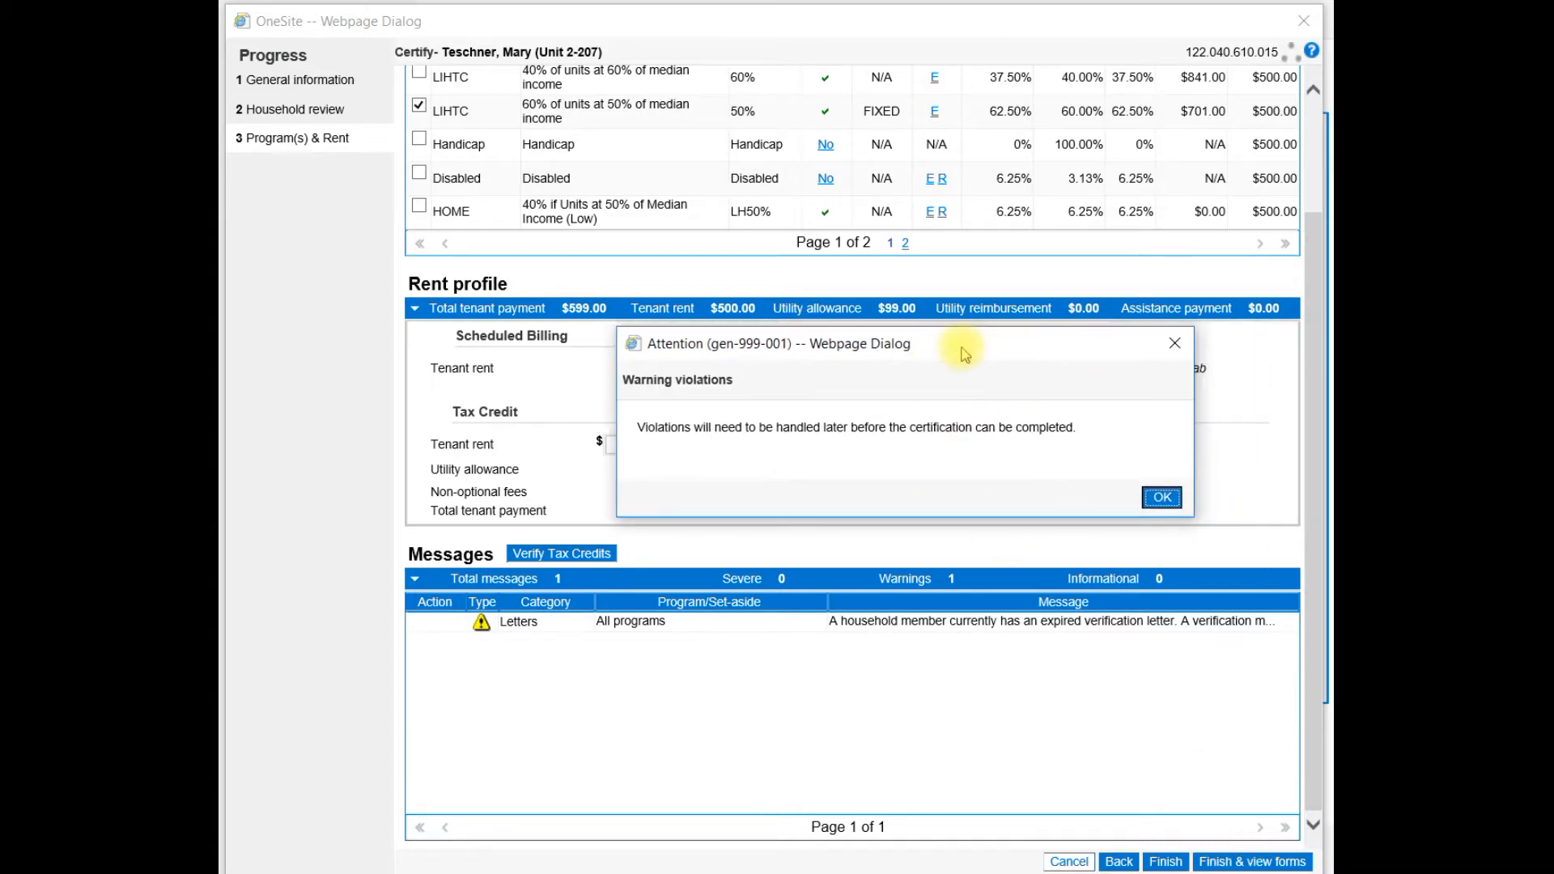
left_click(1161, 502)
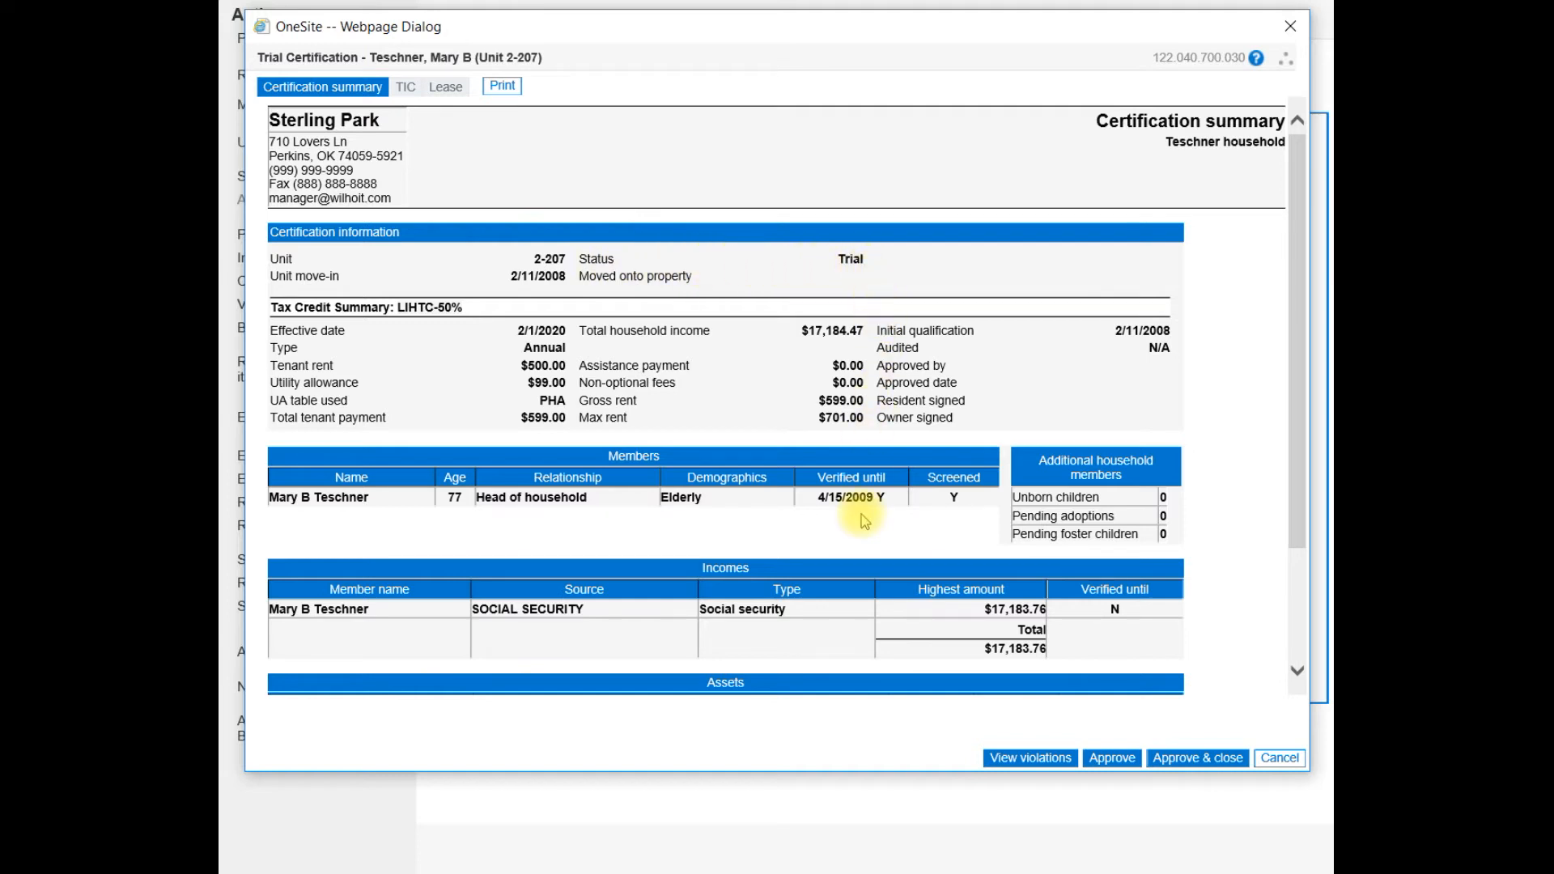
Review the trial certification summary and the Tenant Income Certification form, then close the dialog.
scroll(864, 521, "down", 2)
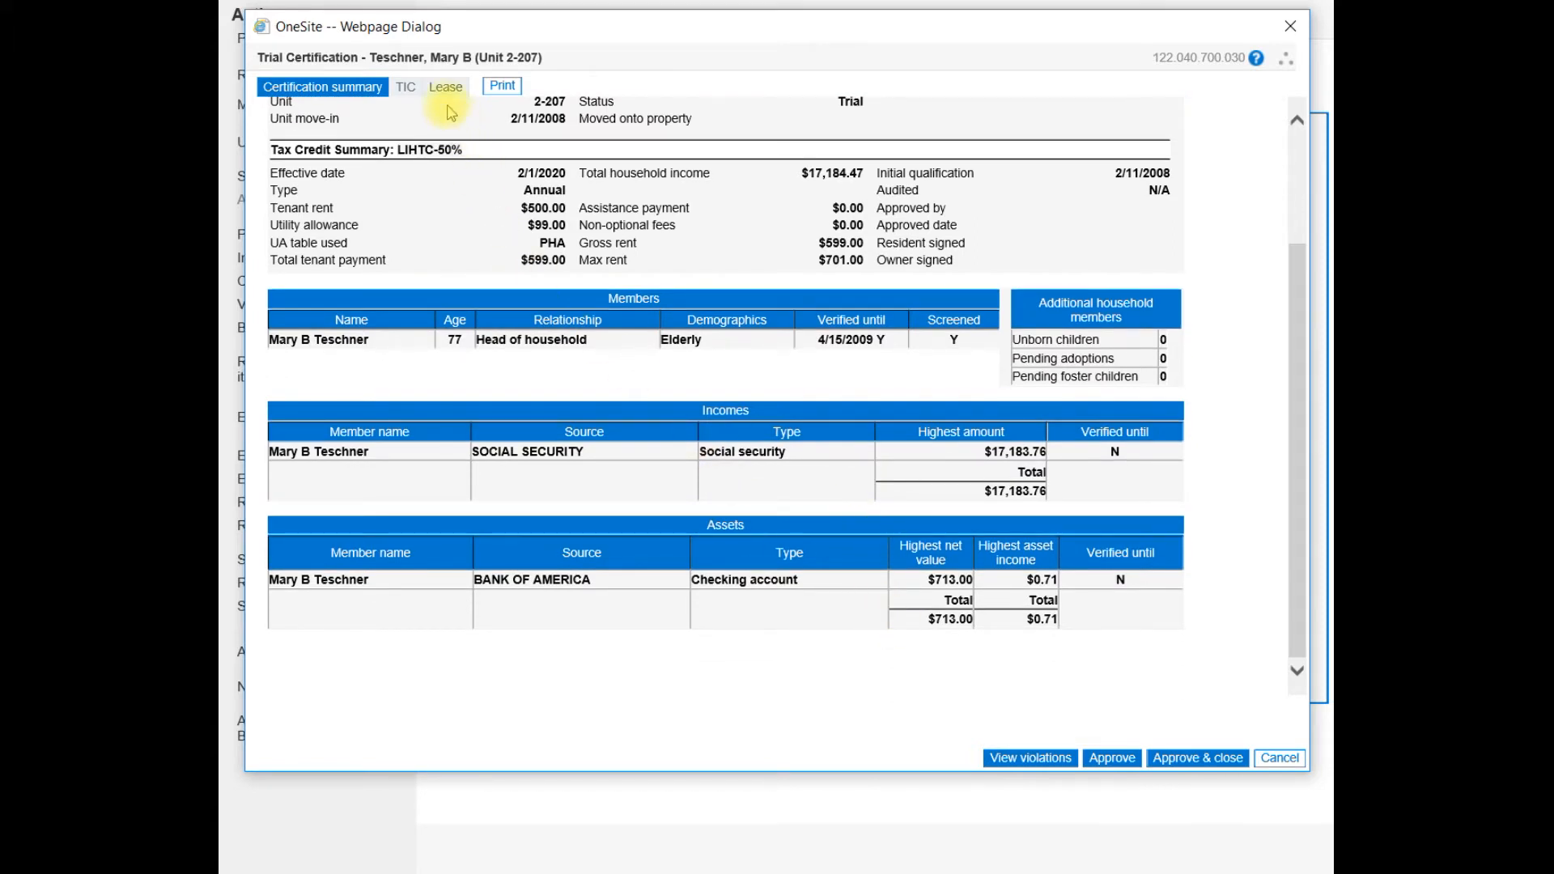
left_click(409, 91)
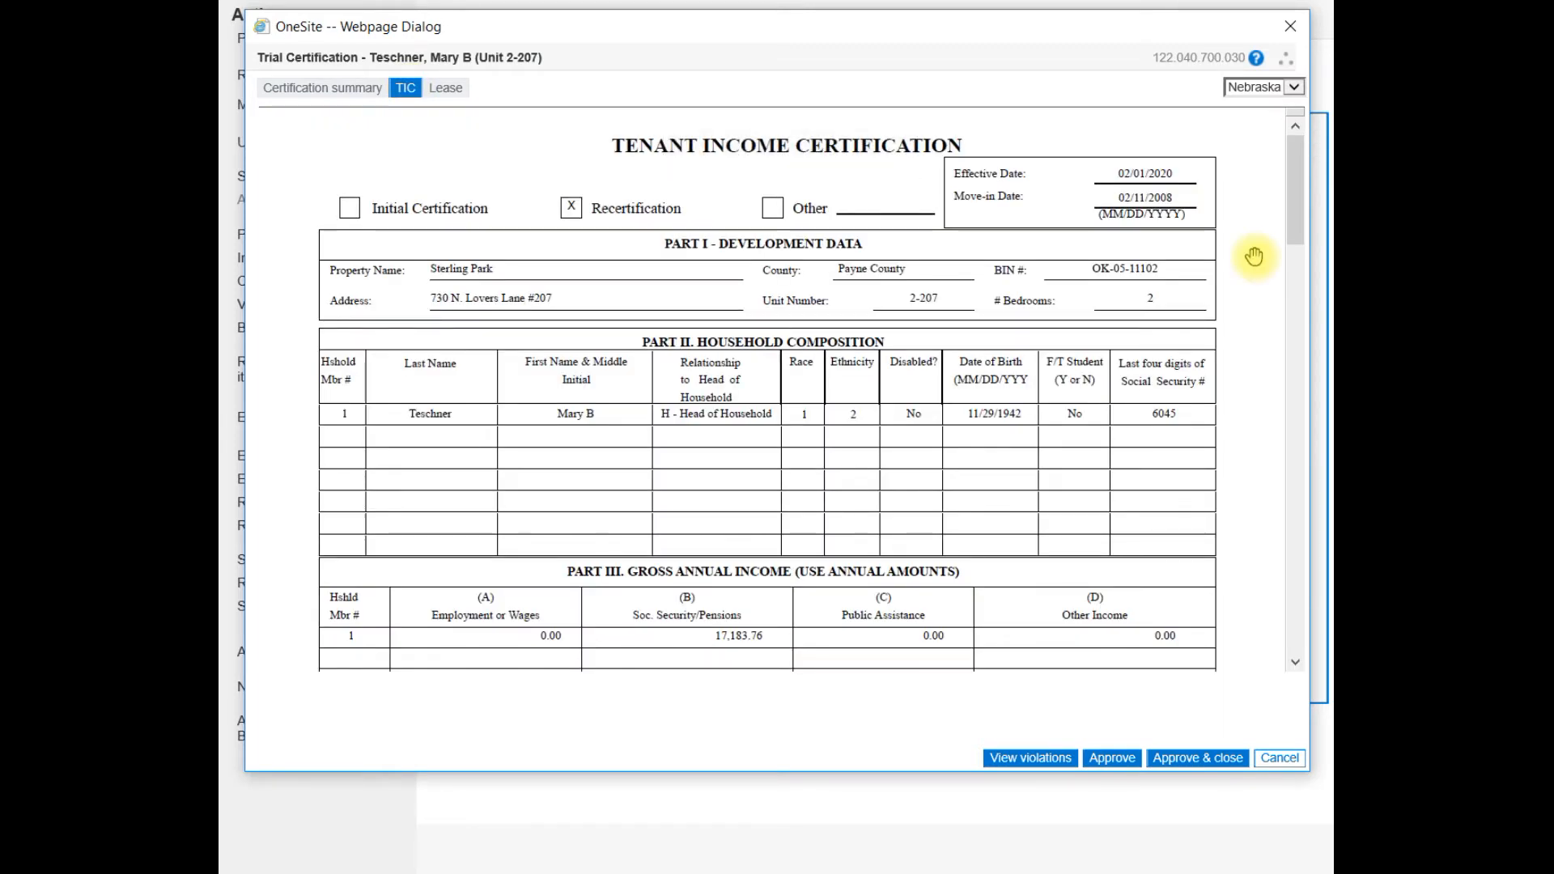
scroll(1254, 256, "down", 1)
scroll(1253, 257, "up", 1)
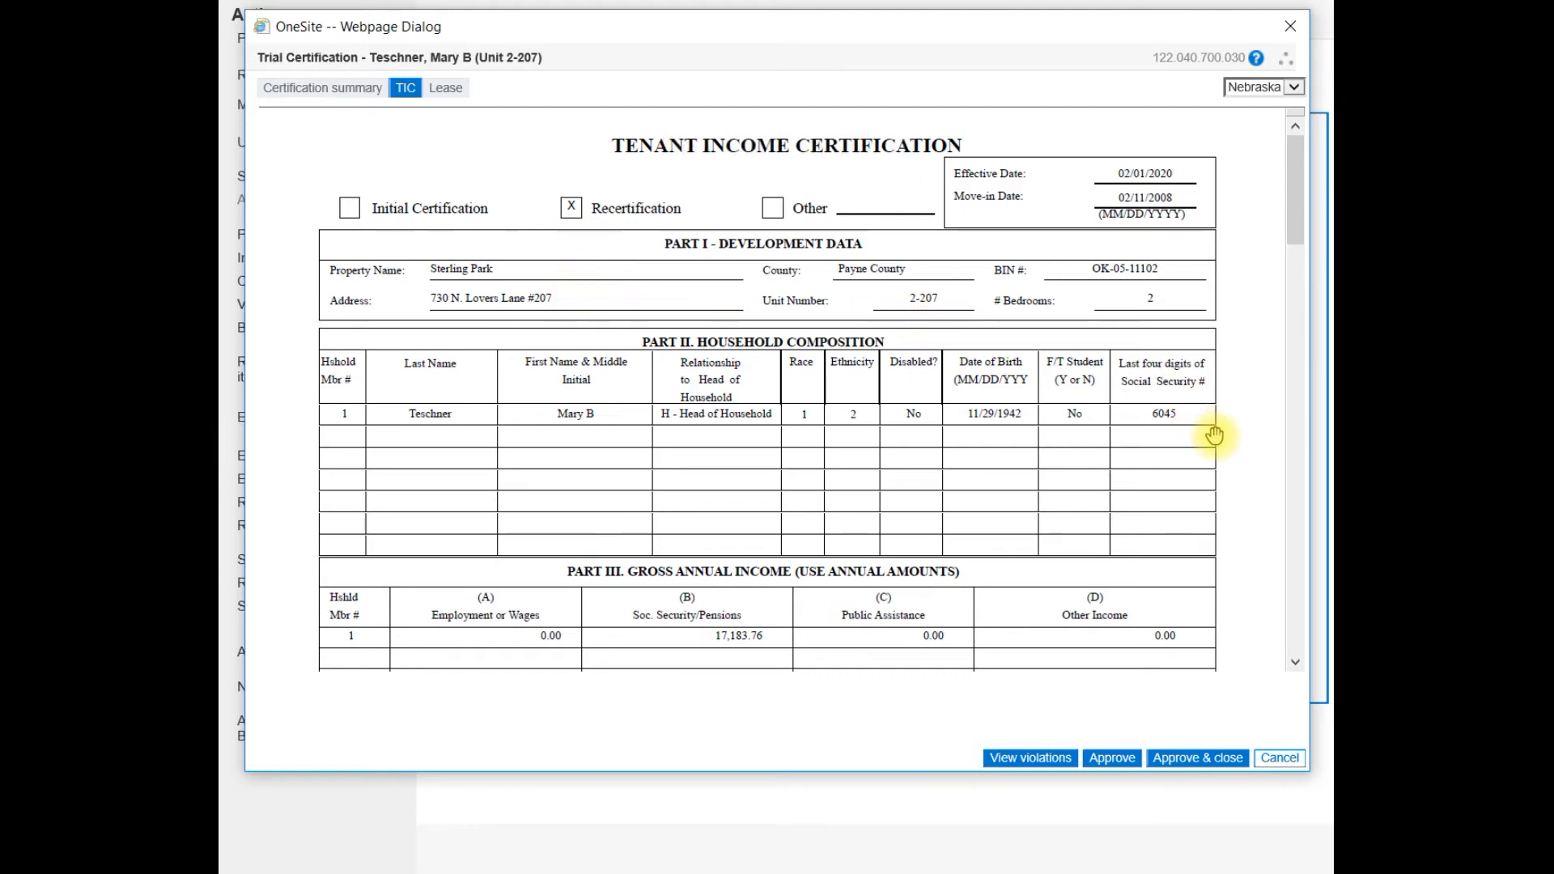
scroll(1219, 449, "down", 1)
scroll(1173, 559, "down", 1)
scroll(1168, 585, "down", 1)
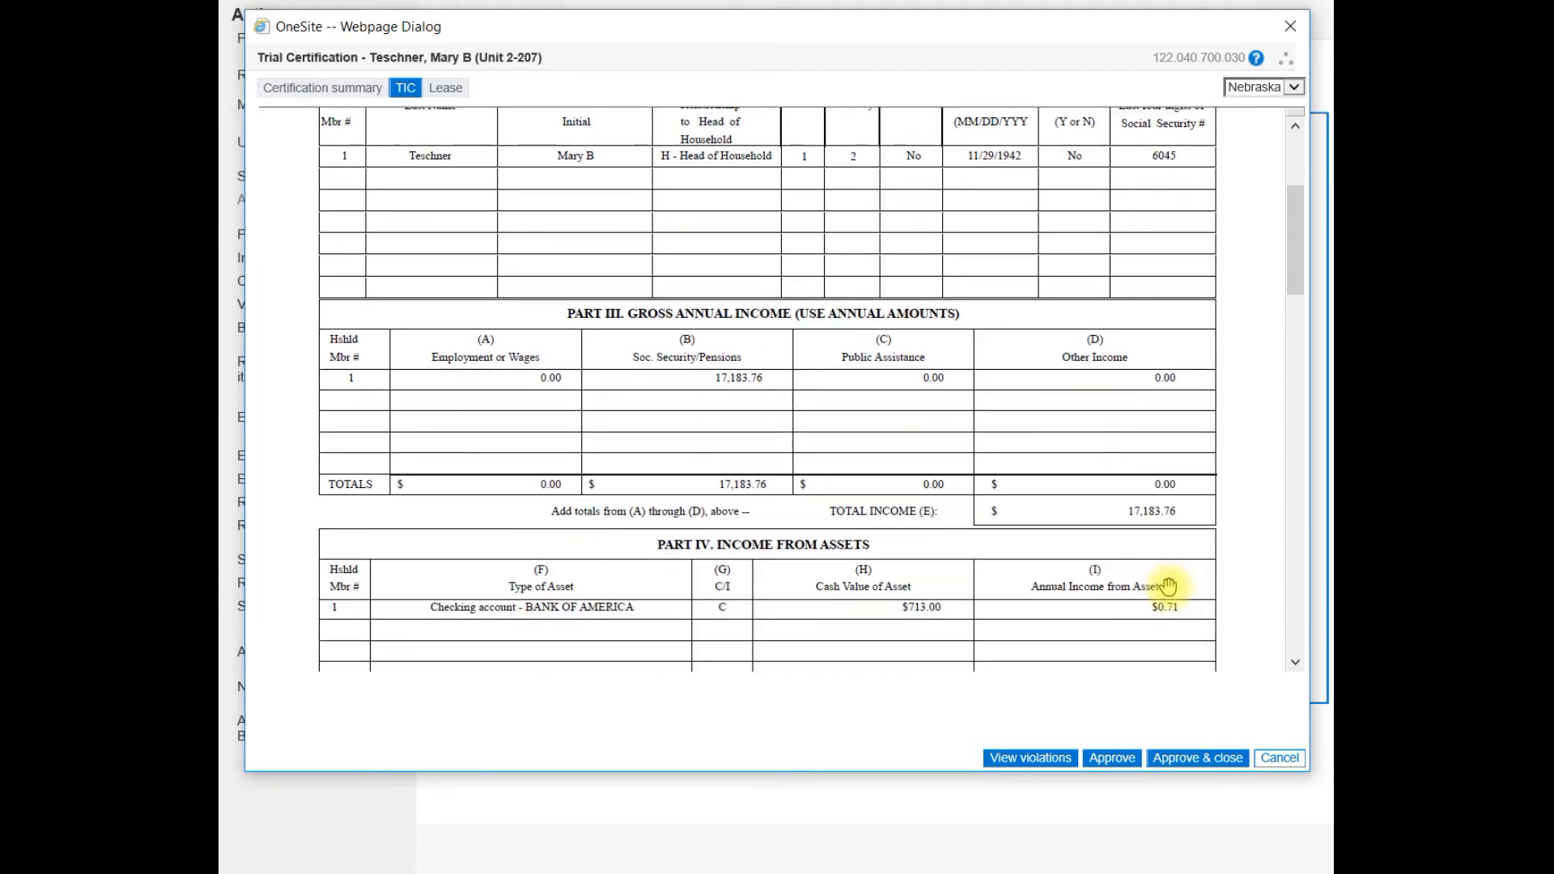
scroll(1168, 585, "down", 2)
scroll(1166, 585, "down", 2)
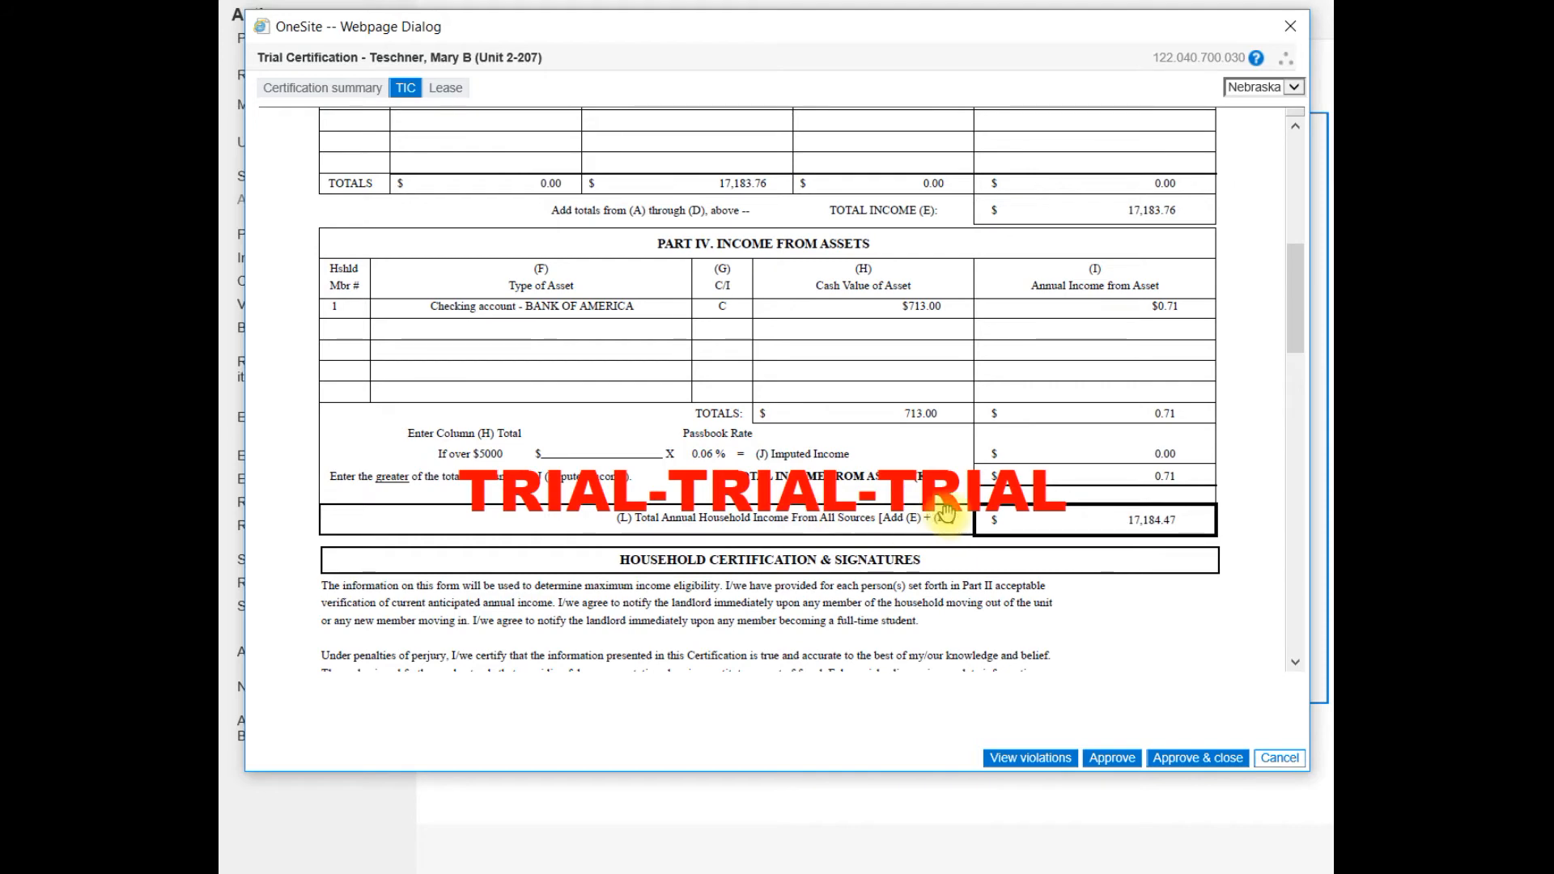
scroll(1160, 563, "down", 2)
scroll(1158, 564, "down", 8)
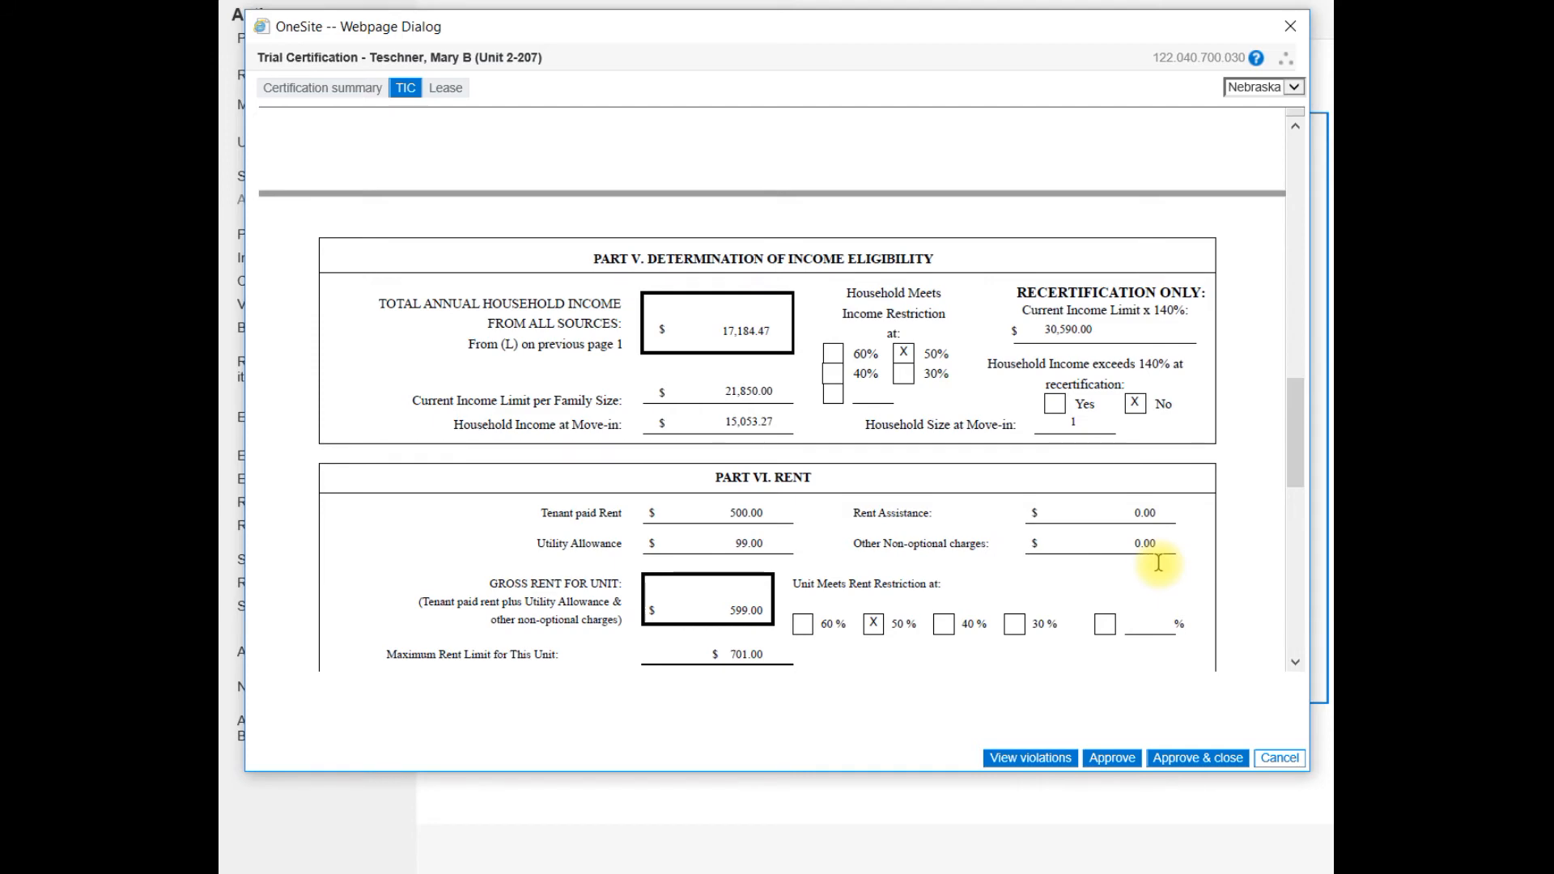
scroll(1159, 563, "down", 2)
scroll(1160, 565, "down", 3)
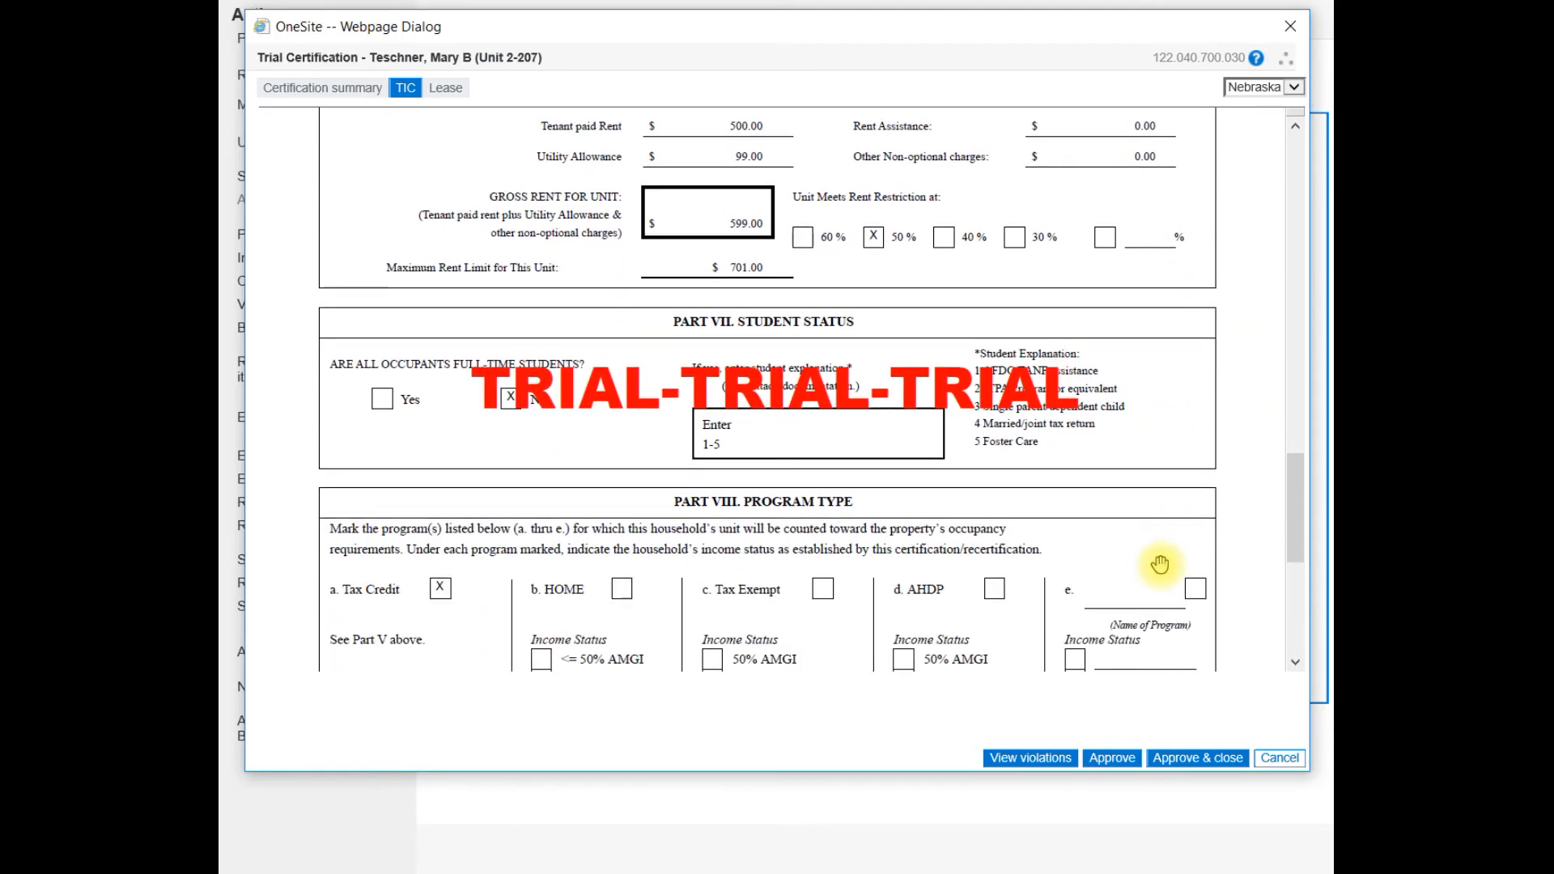
scroll(1160, 564, "down", 3)
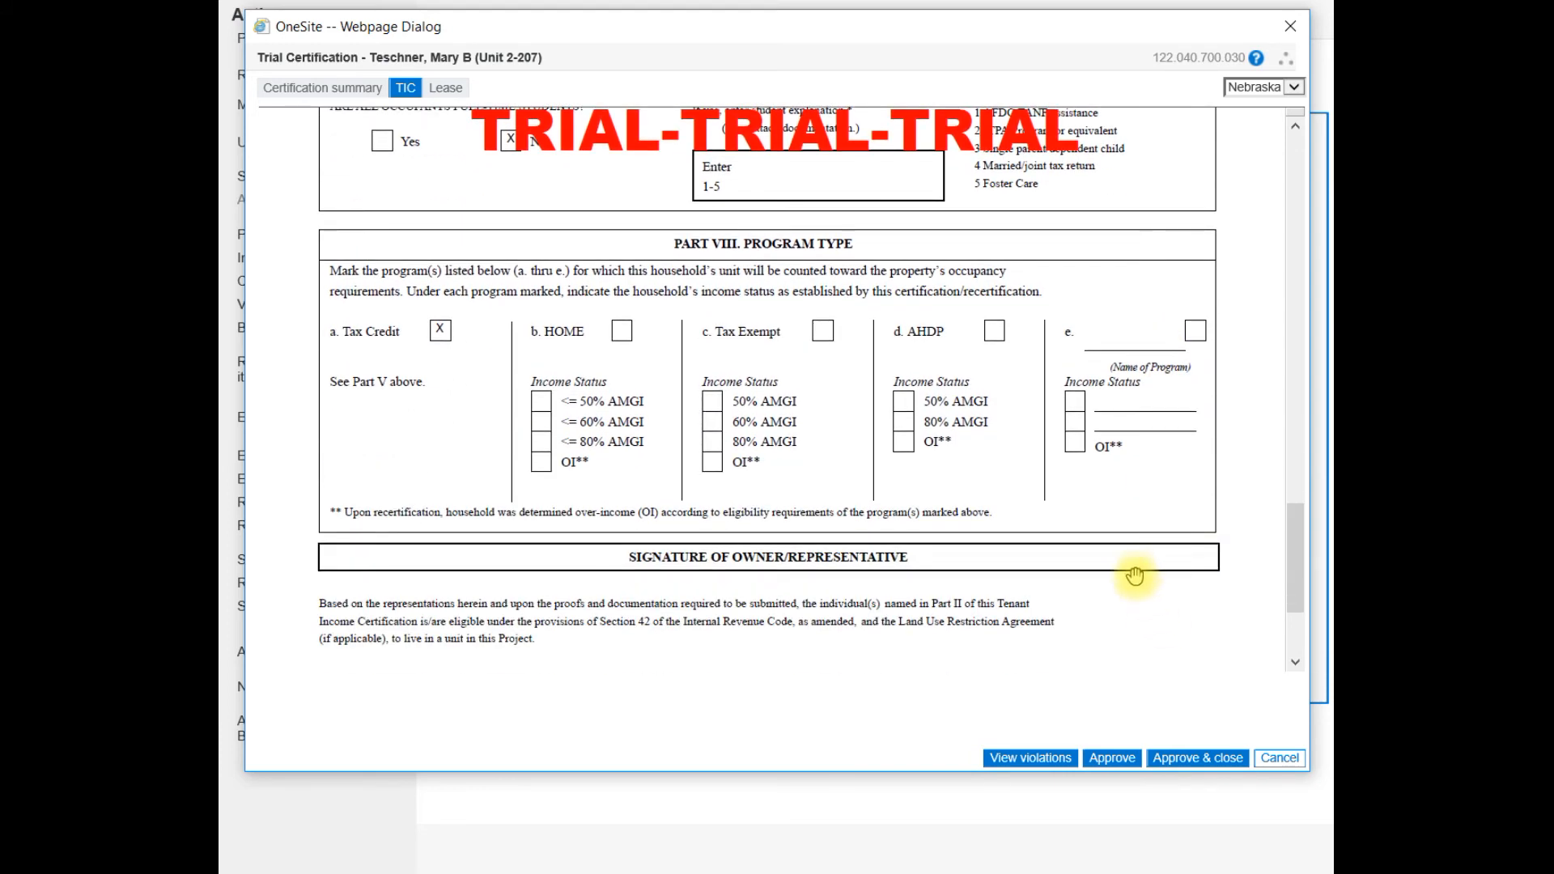
left_click(1273, 761)
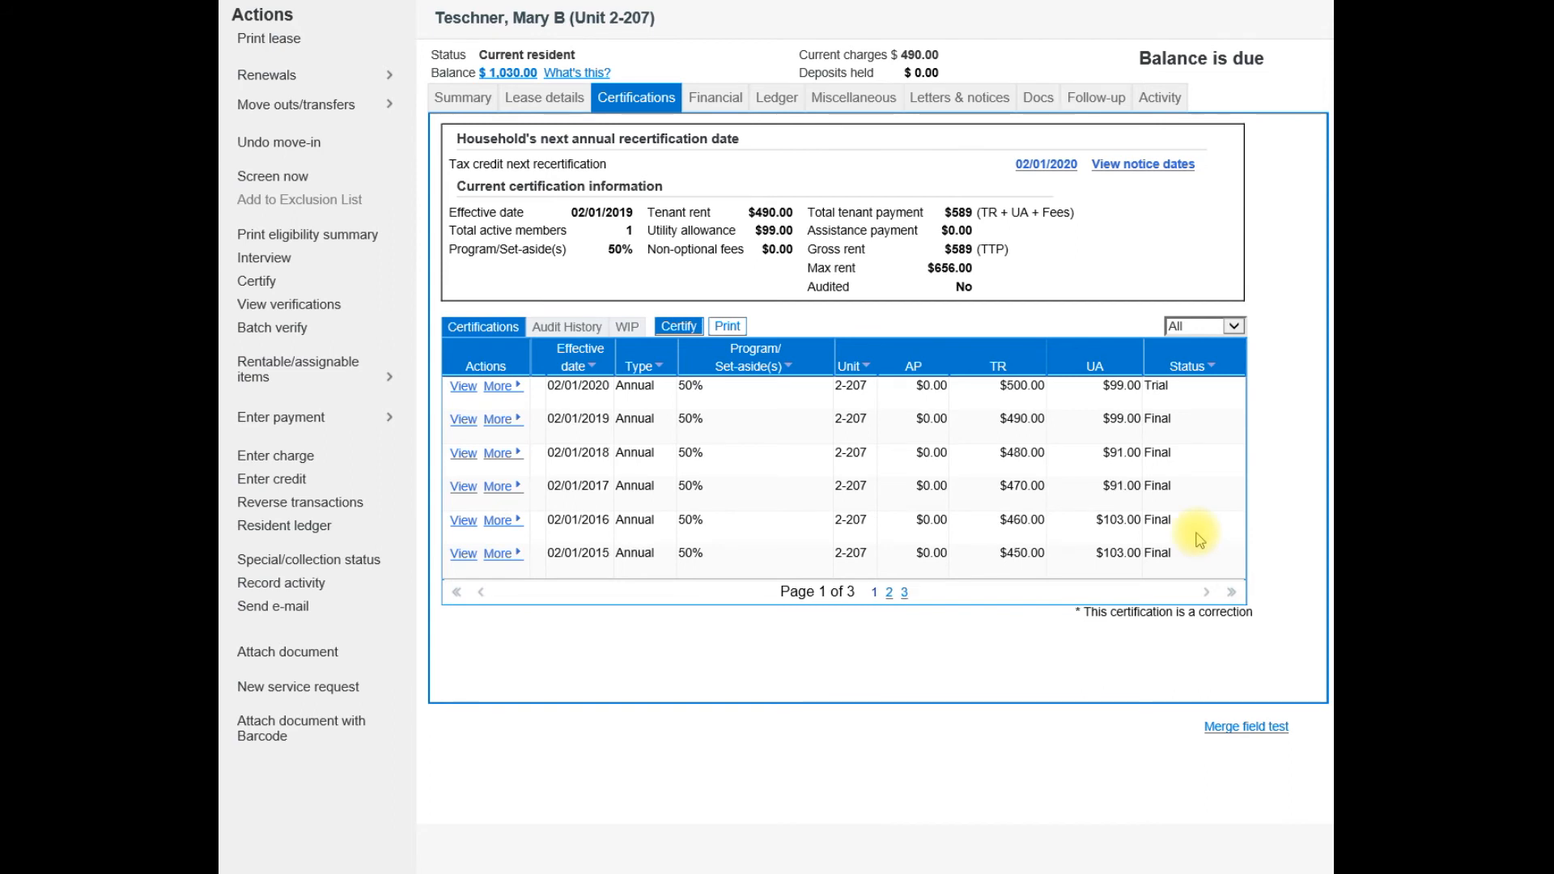